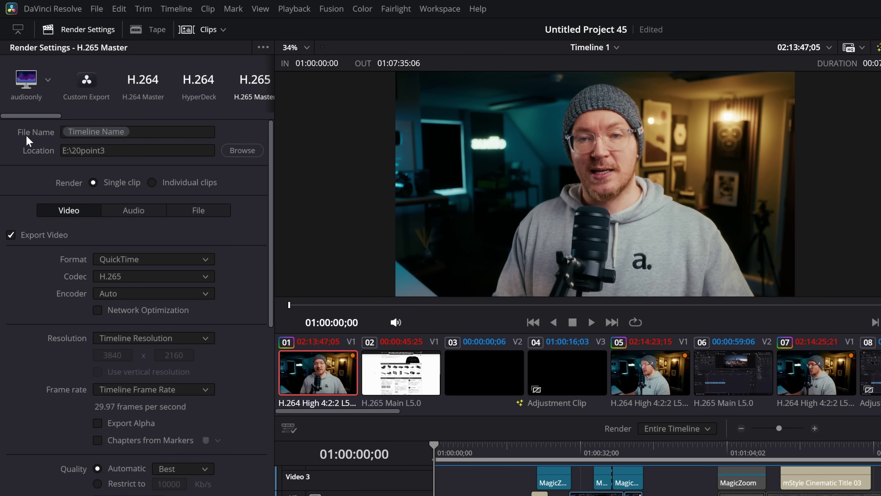
# Step: Add the timeline to the render queue with the Timeline Name file name, and remove that new job from the queue
pyautogui.click(165, 133)
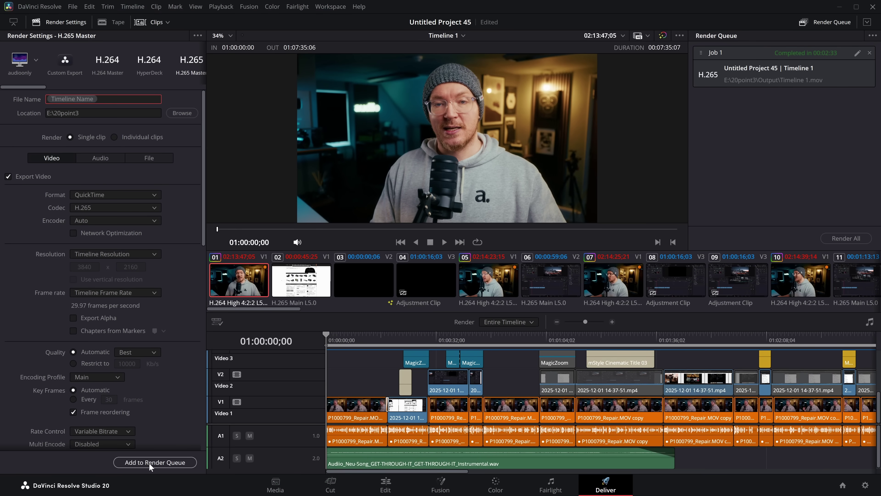
pyautogui.click(157, 470)
pyautogui.click(526, 281)
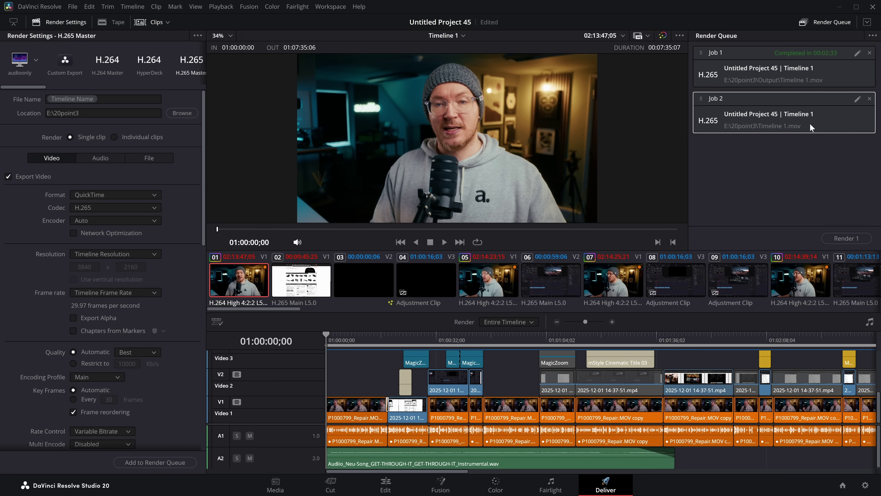
pyautogui.click(869, 100)
# Step: Clear the export's file name and insert the Timeline Name variable from the % variable list
pyautogui.click(101, 100)
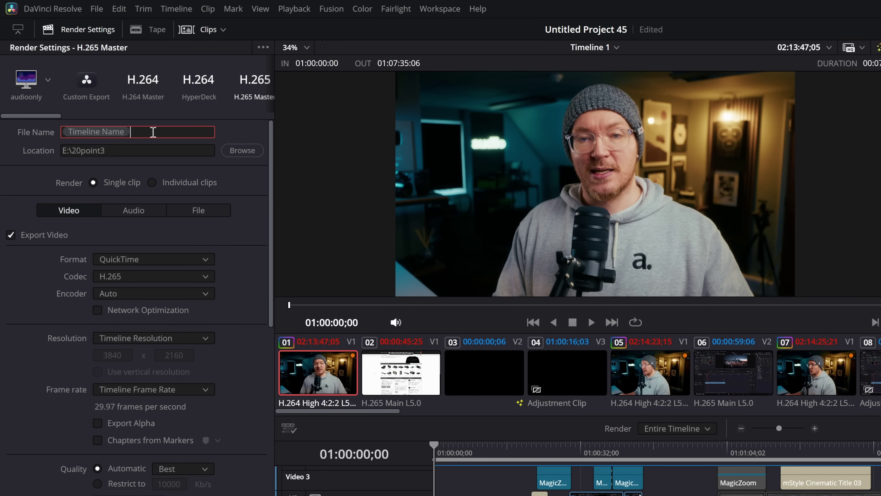
pyautogui.press('BackSpace')
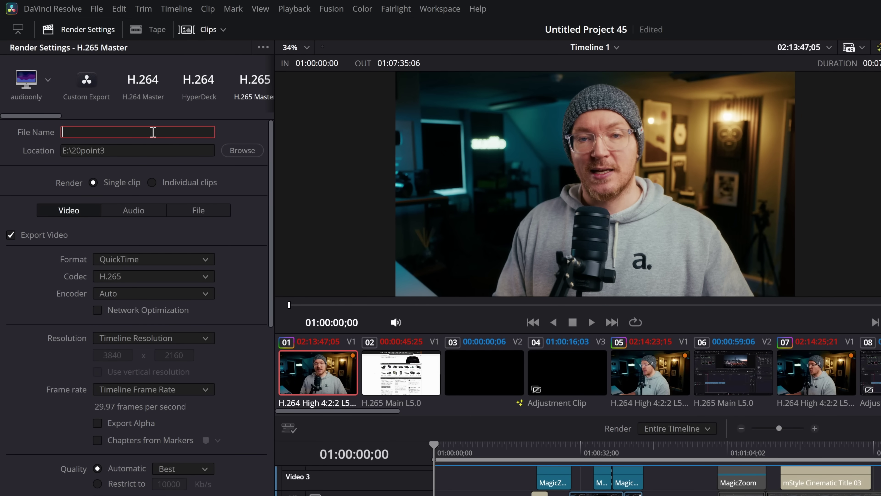
pyautogui.write('%')
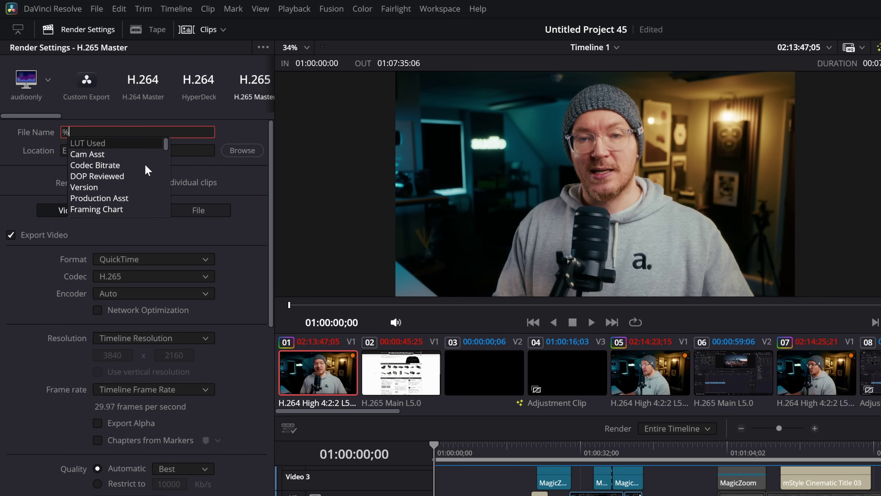
pyautogui.scroll(-3, 145, 163)
pyautogui.scroll(-4, 138, 166)
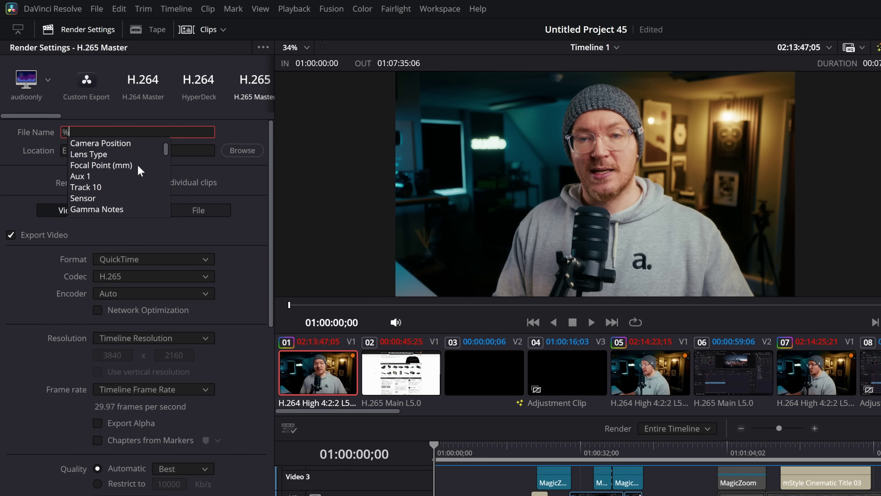
pyautogui.write('timeline')
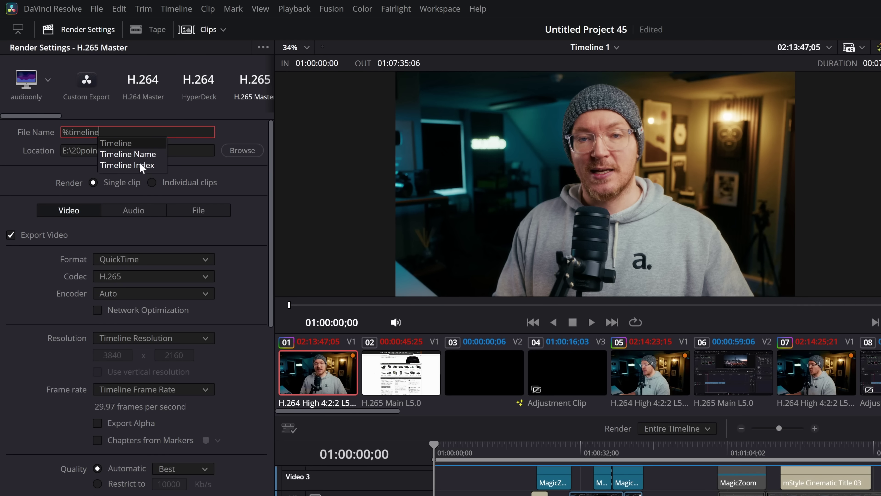
pyautogui.press('BackSpace')
pyautogui.press('BackSpace')
pyautogui.press('BackSpace')
pyautogui.press('BackSpace')
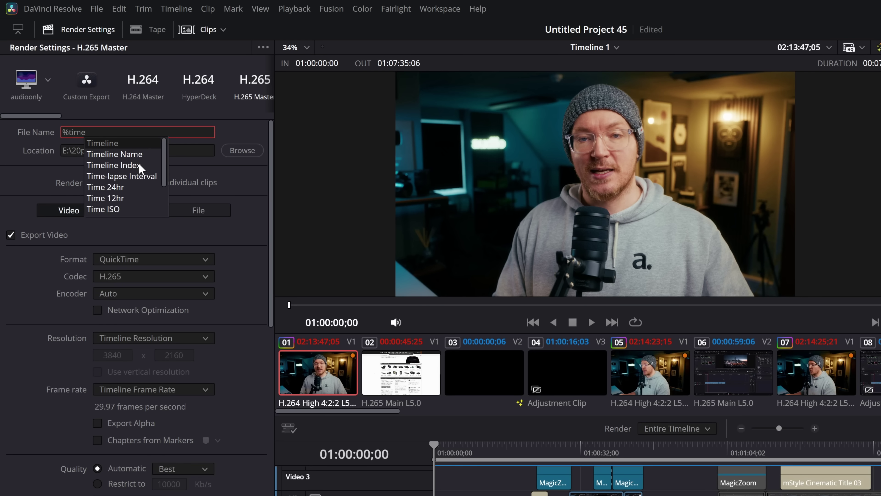
pyautogui.click(122, 155)
pyautogui.click(201, 132)
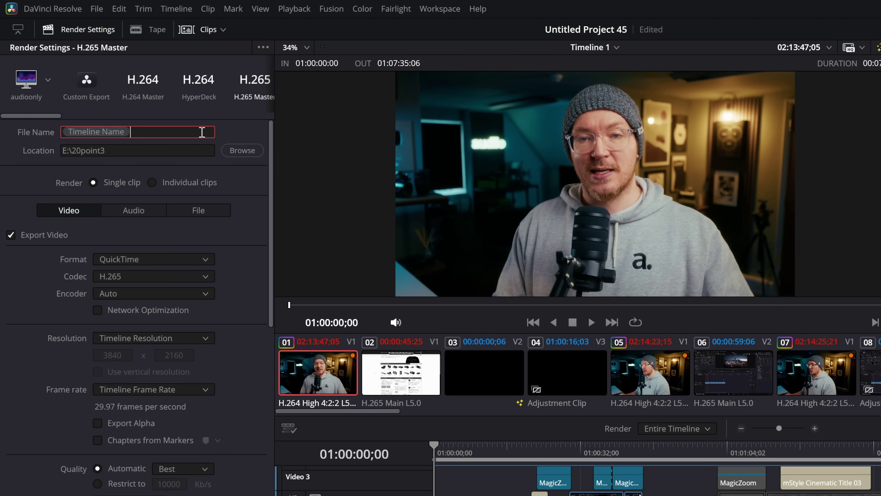
# Step: Append a dash and the Time 12hr variable to the file name, and add the timeline to the render queue
pyautogui.write('- %')
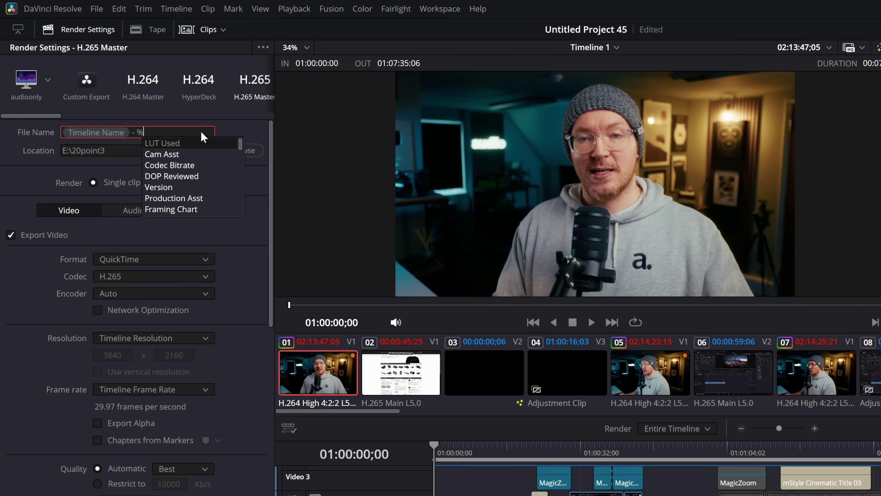
pyautogui.write('time')
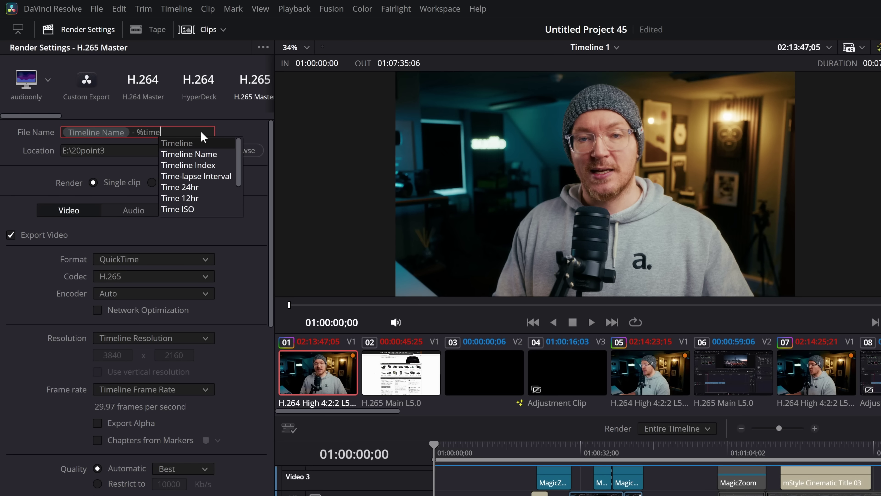
pyautogui.click(198, 198)
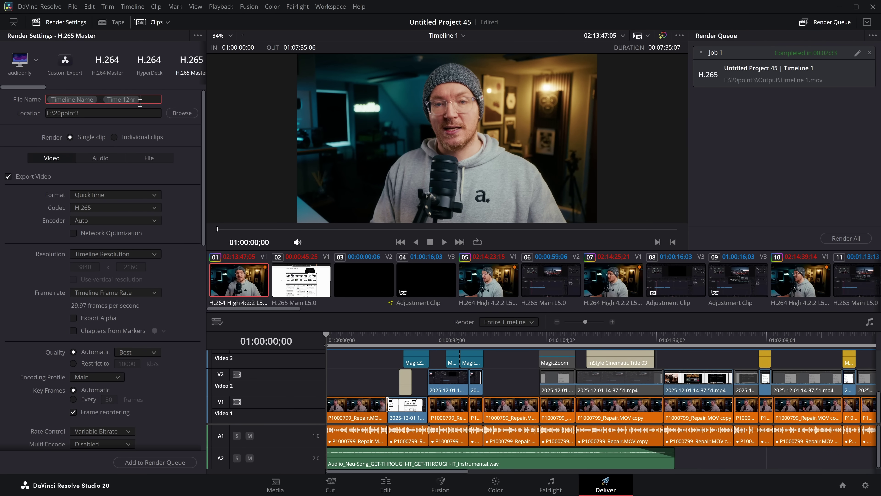
pyautogui.click(155, 462)
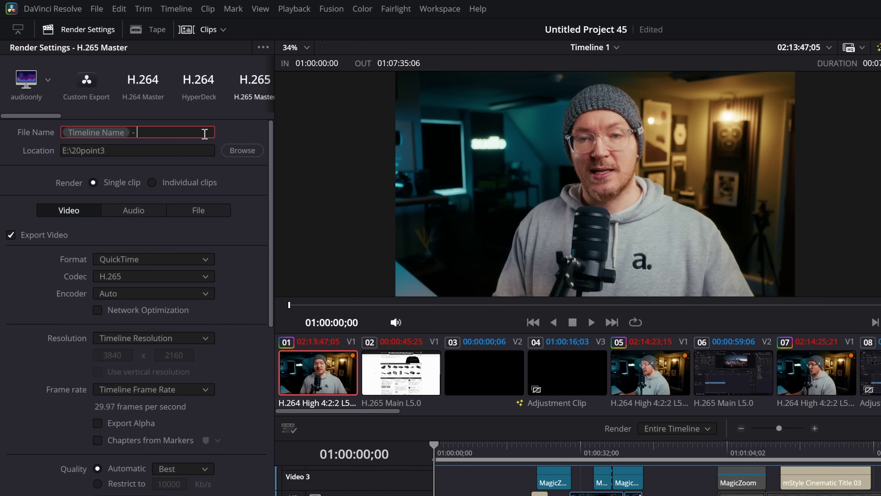
# Step: Examine the variables available for the file name after the Timeline Name tag and a dash
pyautogui.write('- %time')
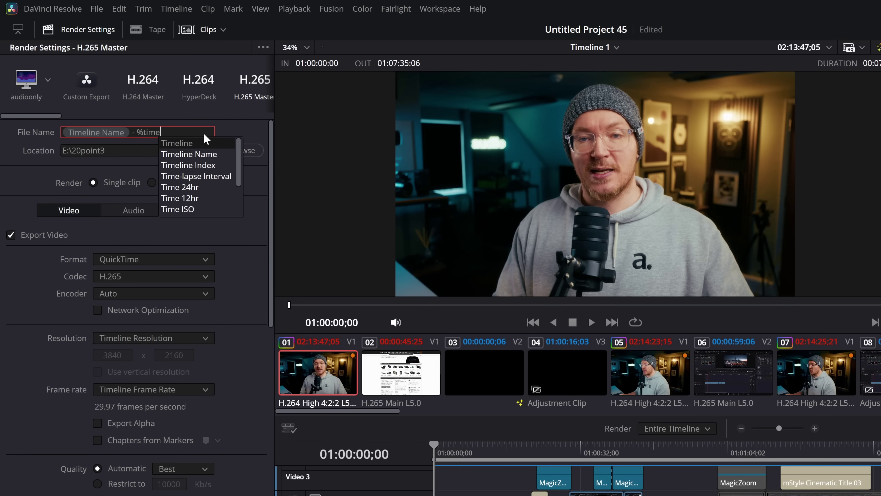
pyautogui.press('BackSpace')
pyautogui.press('BackSpace')
pyautogui.press('BackSpace')
pyautogui.press('BackSpace')
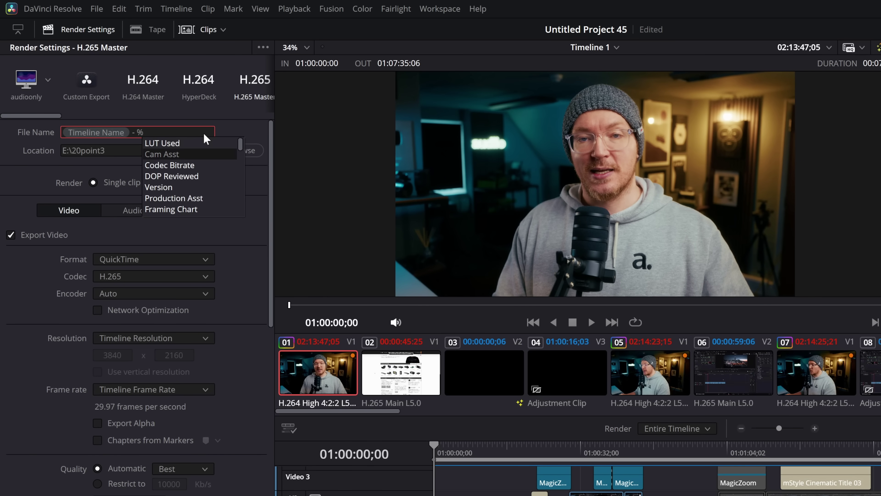
pyautogui.press('Down')
pyautogui.press('Down')
pyautogui.press('Down')
pyautogui.press('Down')
pyautogui.press('Down')
pyautogui.press('Down')
pyautogui.press('Down')
pyautogui.press('Down')
pyautogui.press('Down')
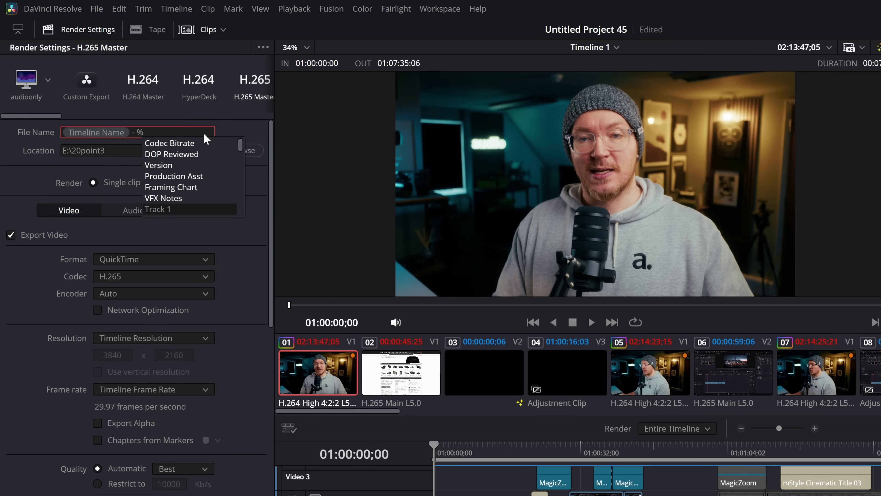
pyautogui.press('Down')
pyautogui.press('Up')
pyautogui.press('Up')
pyautogui.press('Up')
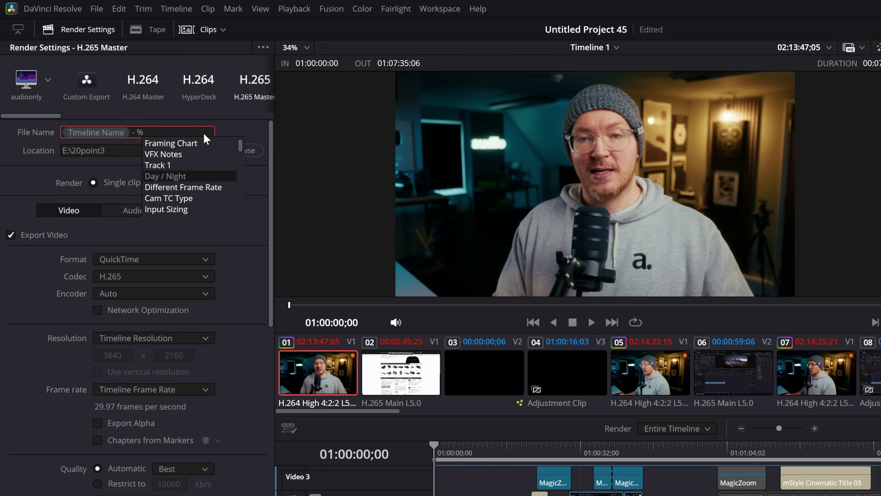
pyautogui.press('Down')
pyautogui.press('Down')
pyautogui.press('Down')
pyautogui.press('Down')
pyautogui.press('Down')
pyautogui.press('Down')
pyautogui.press('Down')
pyautogui.press('Down')
pyautogui.press('Down')
pyautogui.press('Down')
pyautogui.press('Down')
pyautogui.press('Down')
pyautogui.press('Down')
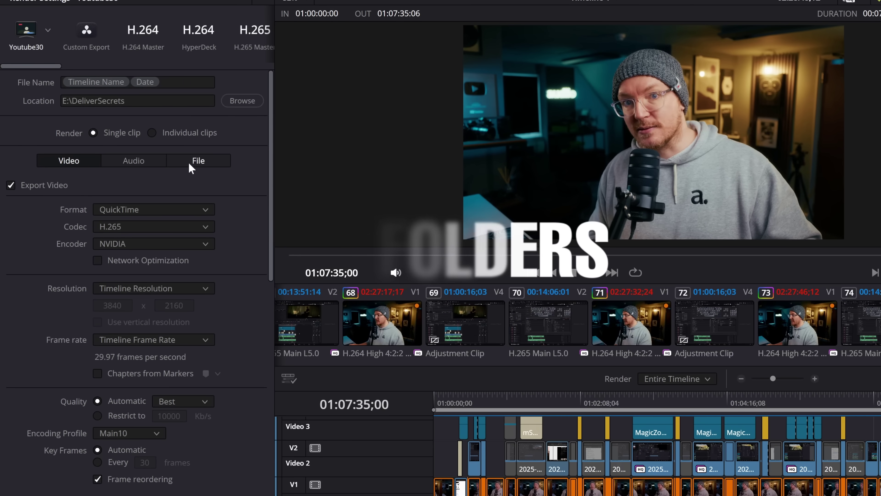
# Step: Set the export's file subfolder to Outputs and check the contents of the DeliverSecrets destination folder
pyautogui.click(200, 162)
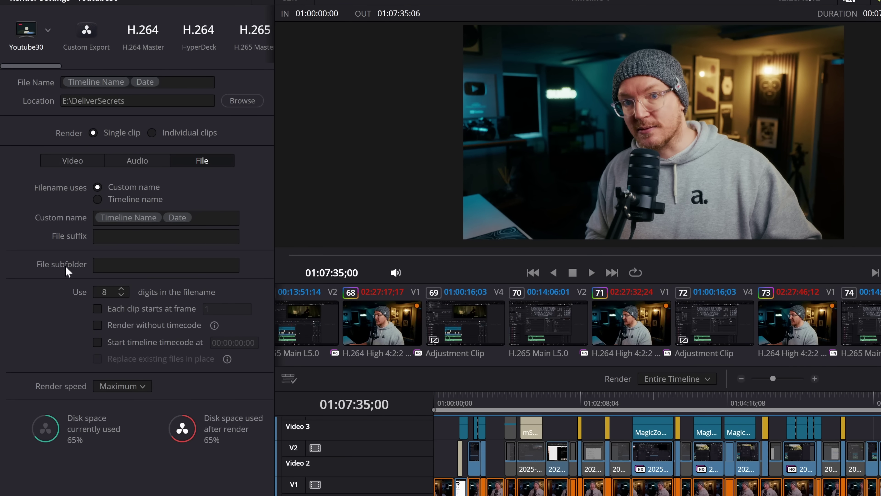
pyautogui.click(112, 263)
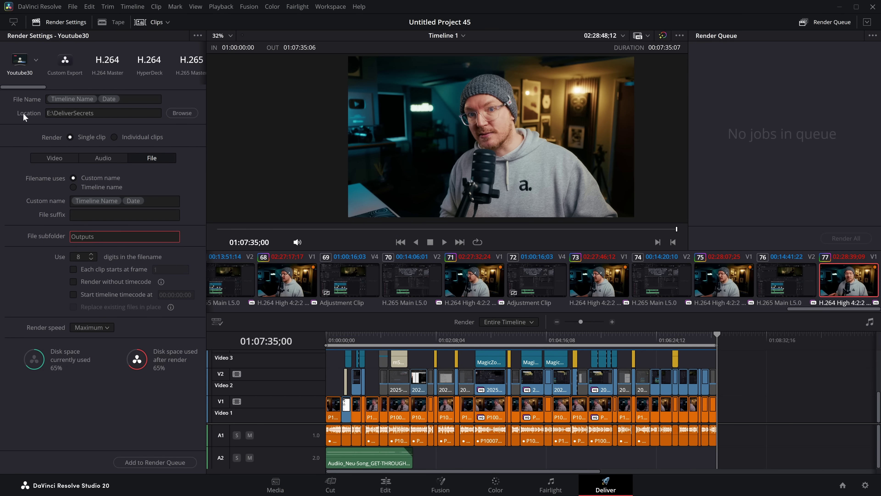
pyautogui.click(182, 113)
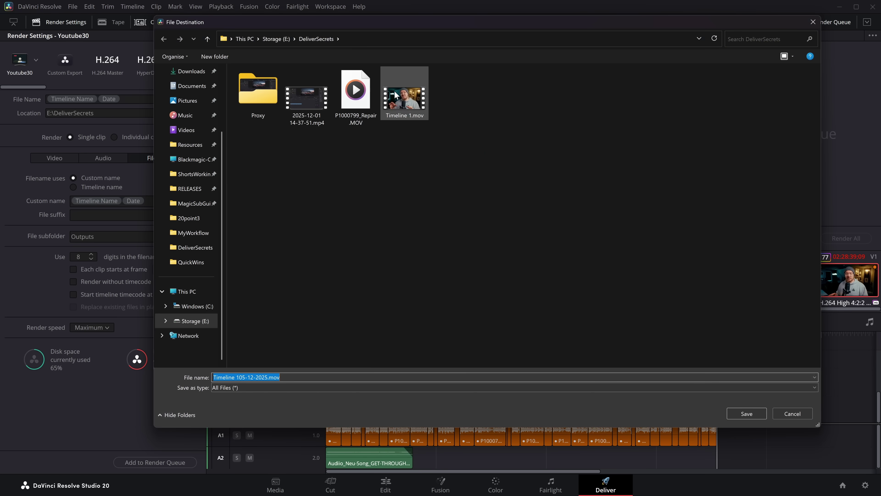
pyautogui.click(792, 413)
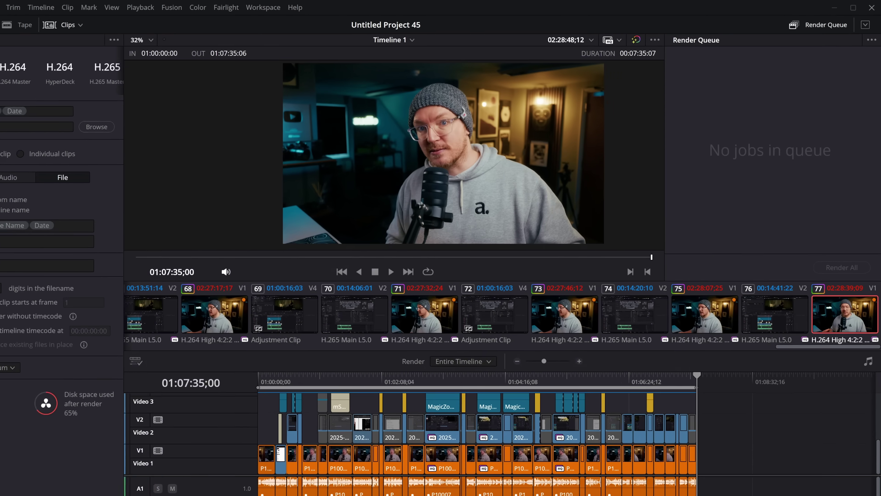
# Step: Add the timeline to the render queue and render all queued jobs
pyautogui.click(154, 462)
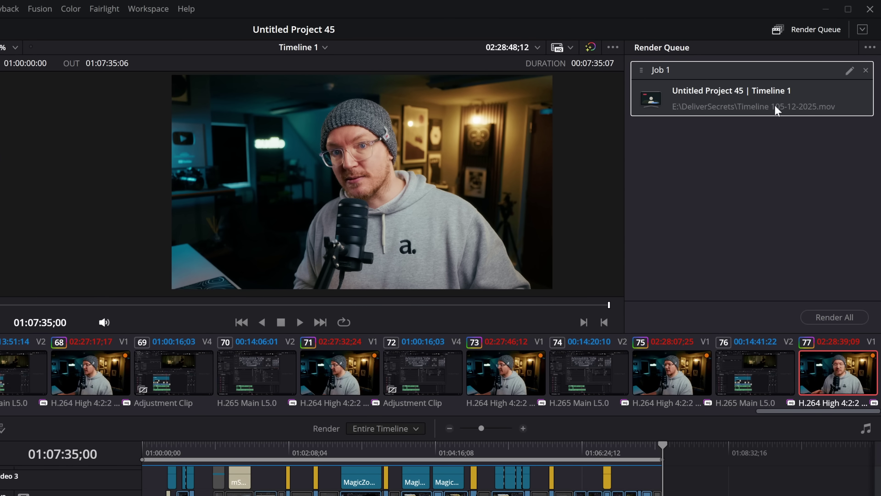
pyautogui.click(839, 320)
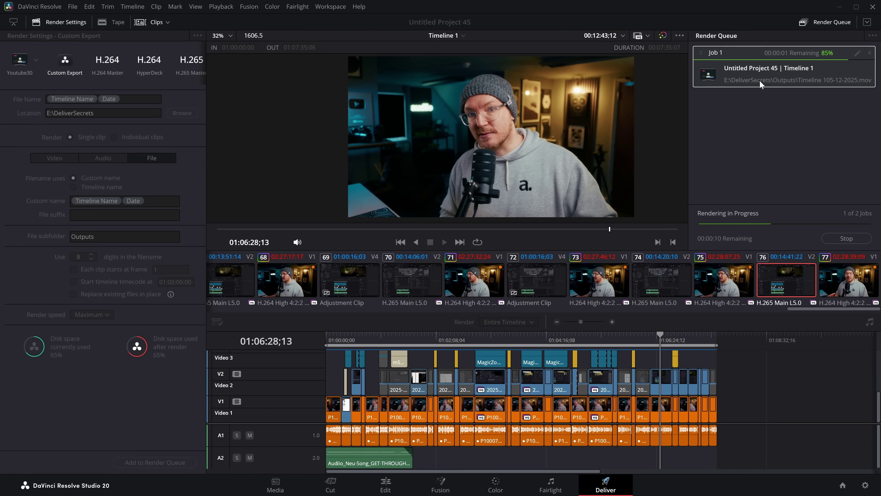
# Step: Switch to File Explorer and inspect the render in the Outputs subfolder of DeliverSecrets
pyautogui.click(832, 80)
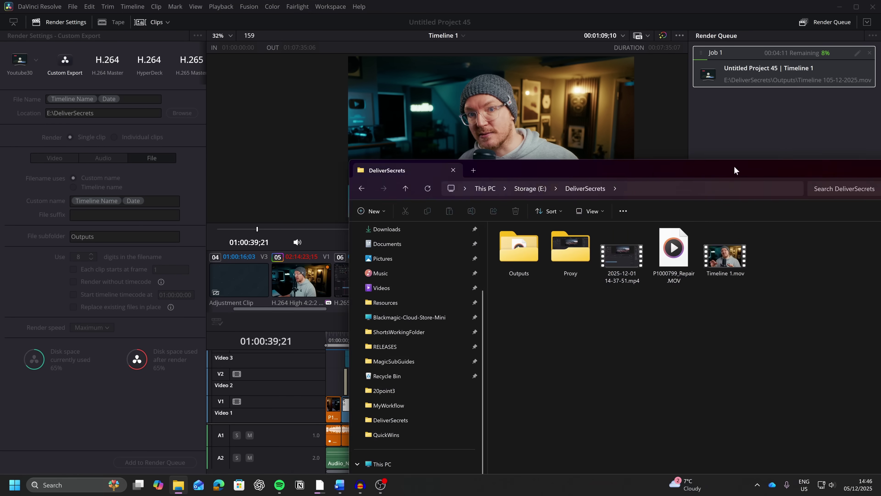
pyautogui.moveTo(733, 166); pyautogui.dragTo(501, 50)
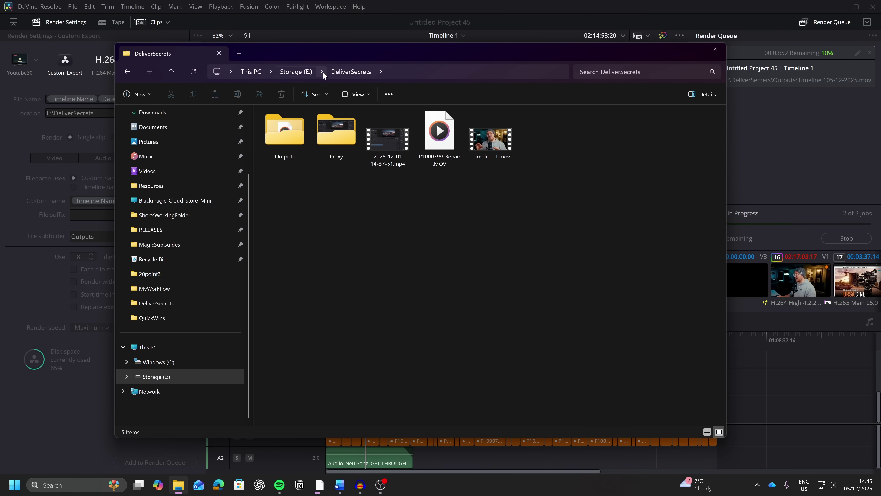
pyautogui.doubleClick(287, 143)
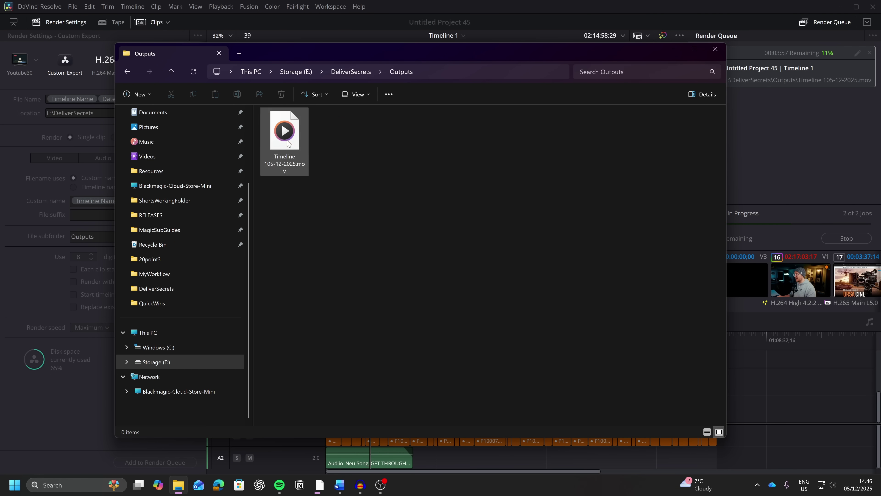
pyautogui.click(286, 151)
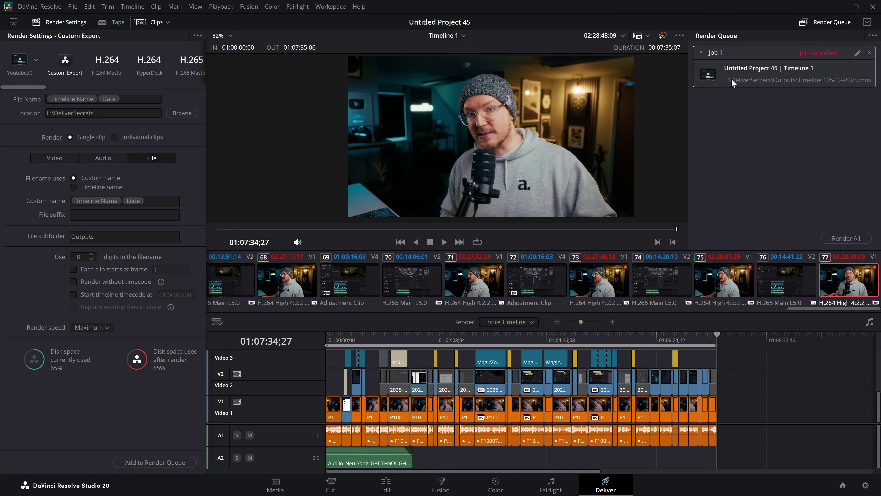
# Step: Open the file location of Job 1 from the render queue and inspect its rendered file
pyautogui.rightClick(740, 72)
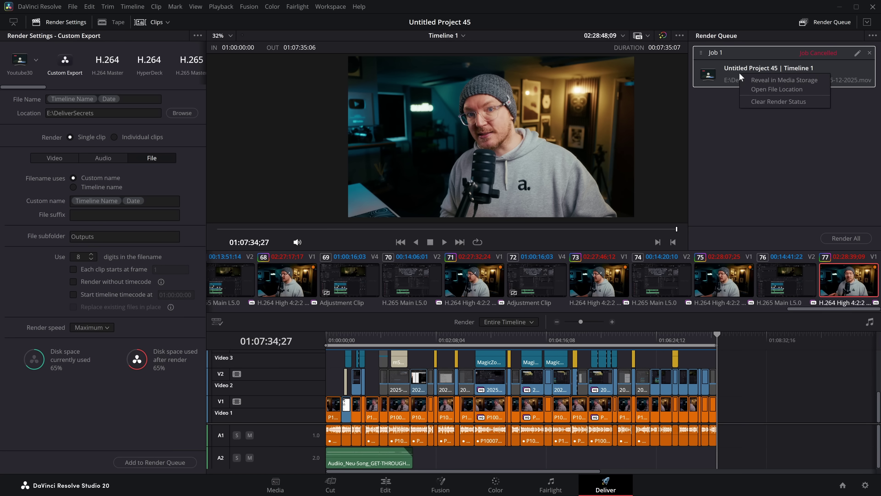
pyautogui.click(770, 89)
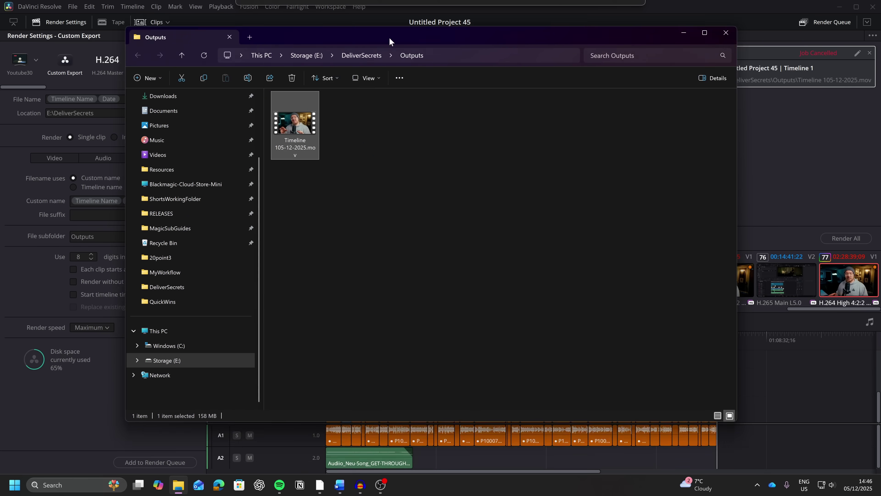
pyautogui.moveTo(389, 41); pyautogui.dragTo(436, 59)
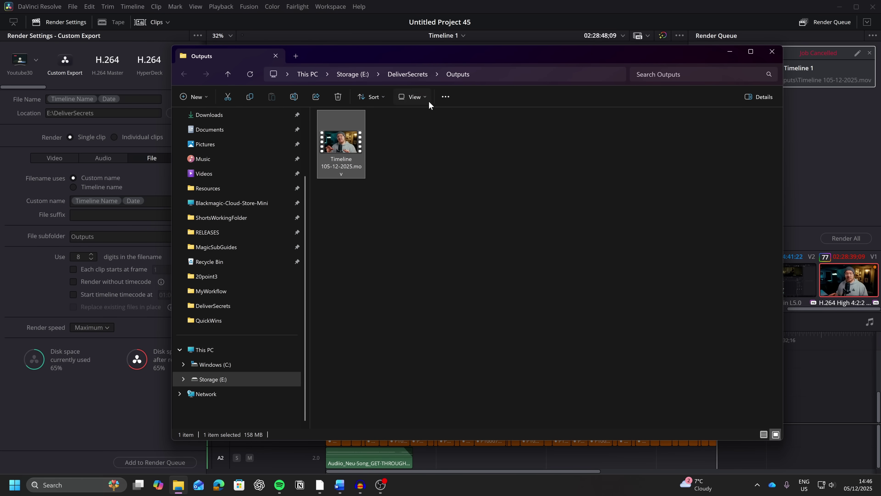
pyautogui.click(419, 174)
pyautogui.click(350, 155)
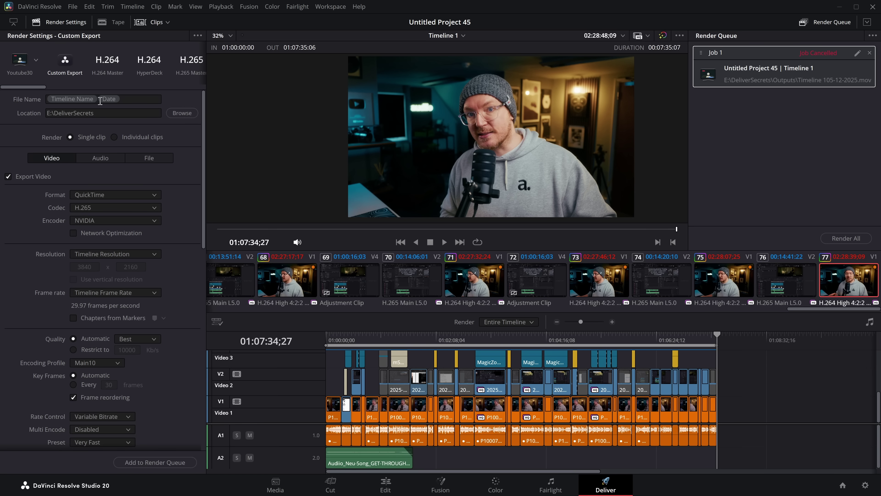
# Step: Save the current render settings as a new preset named YoutubeSubfolder, with the presenter screen icon and quick export enabled
pyautogui.click(138, 159)
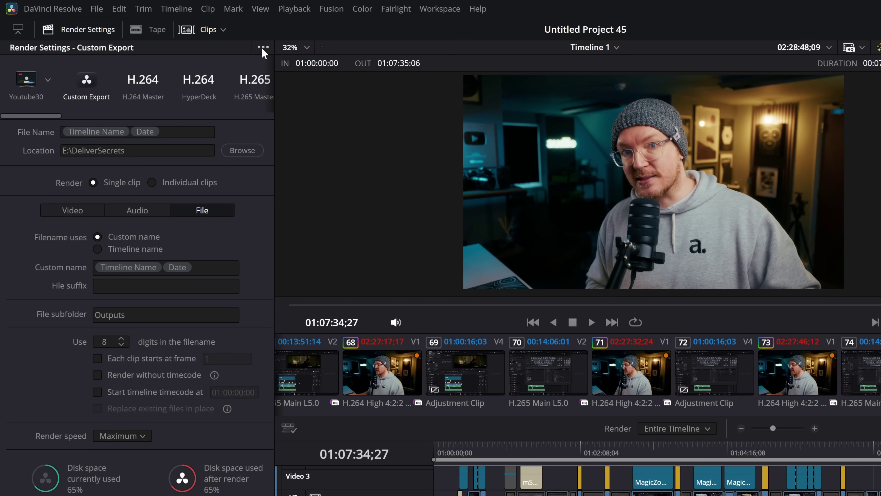
pyautogui.click(262, 48)
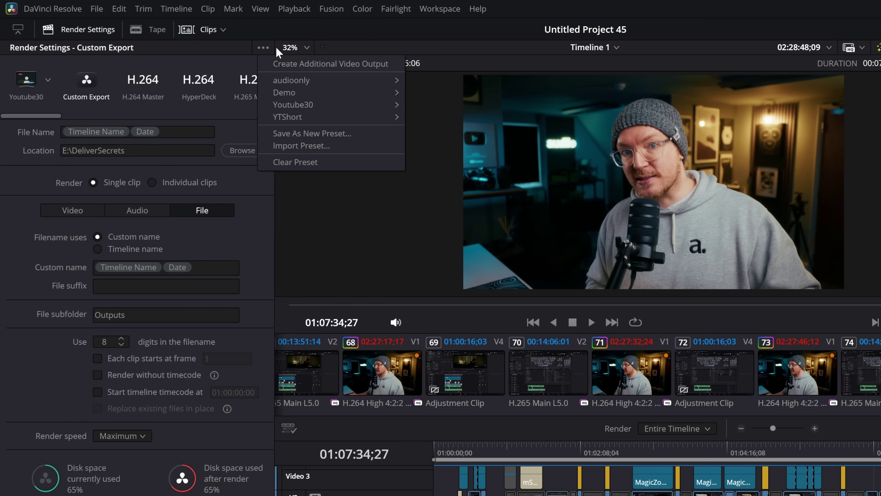
pyautogui.click(302, 134)
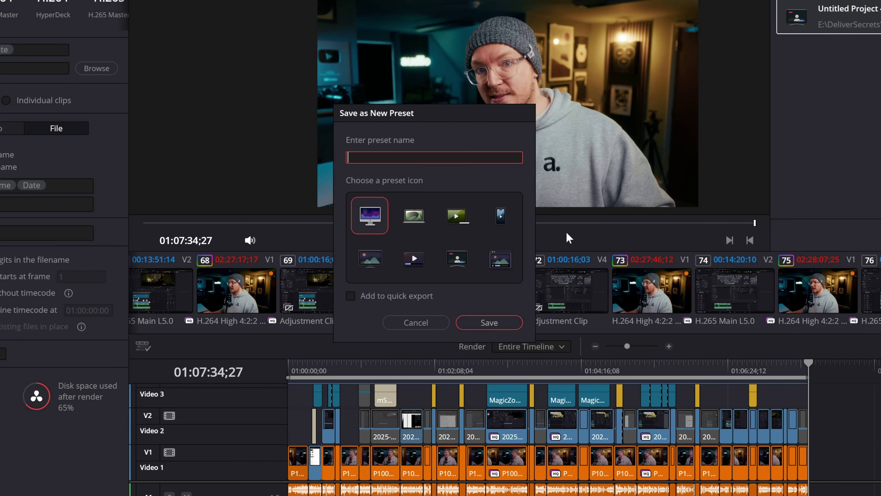
pyautogui.write('YoutubeSubfolder')
pyautogui.click(454, 218)
pyautogui.click(456, 251)
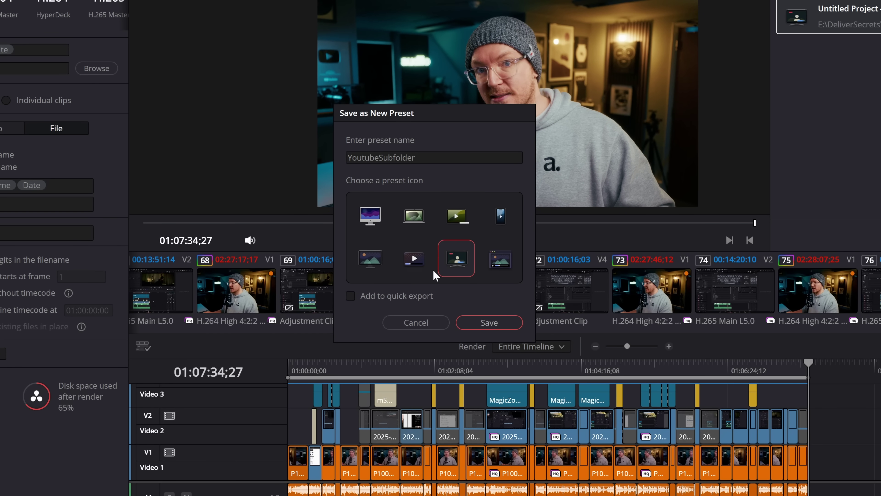
pyautogui.click(368, 262)
pyautogui.click(461, 259)
pyautogui.click(351, 297)
pyautogui.click(489, 323)
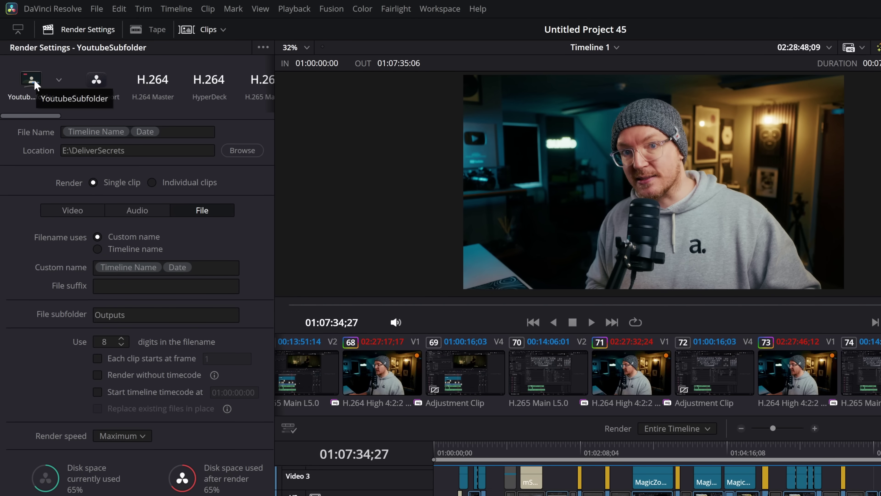
# Step: Select the saved YoutubeSubfolder preset from the custom presets and show its video settings
pyautogui.click(58, 79)
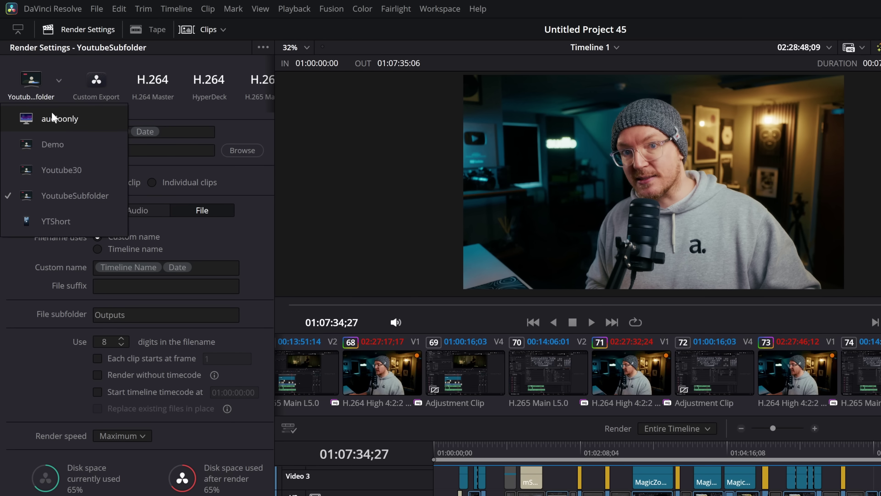
pyautogui.click(57, 197)
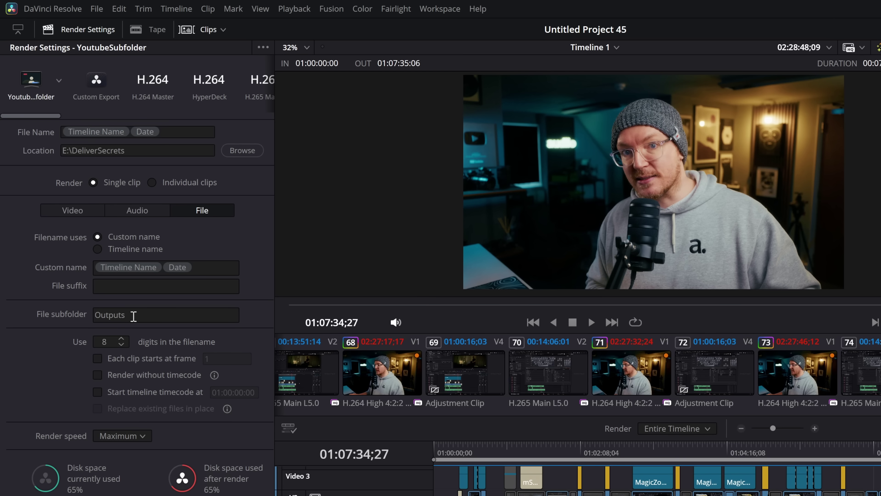
pyautogui.click(73, 211)
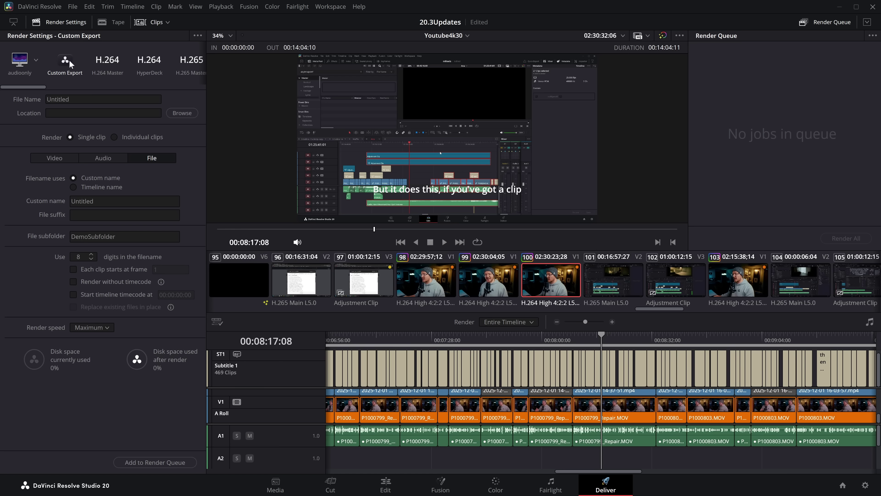
# Step: Add the Youtube4k30 timeline to the render queue with the Youtube30 preset and switch to the ShortForm1080 timeline
pyautogui.click(36, 60)
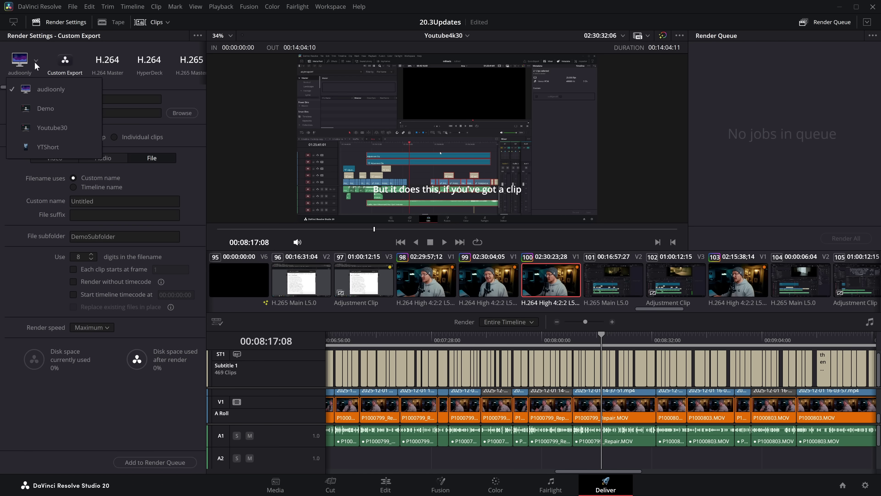
pyautogui.click(38, 128)
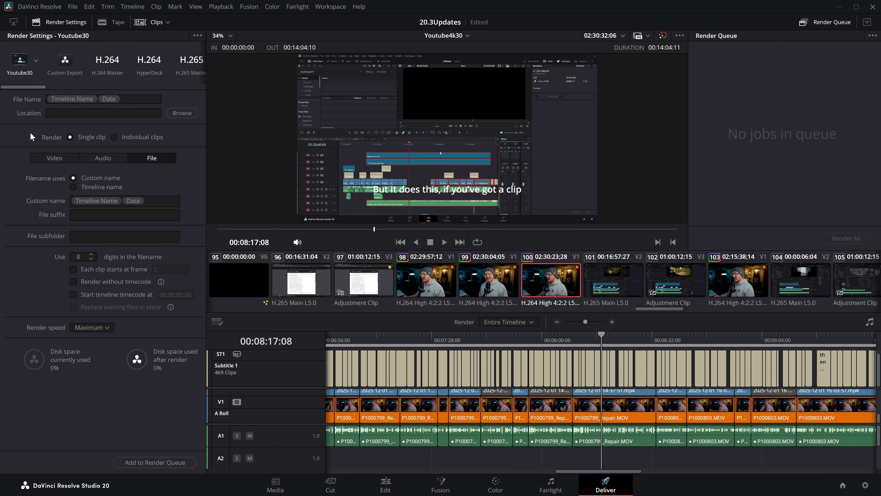
pyautogui.click(161, 463)
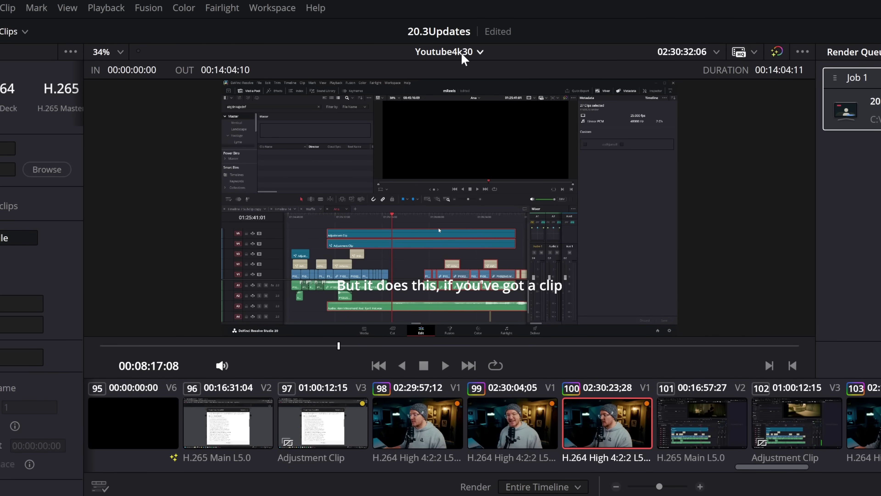
pyautogui.click(463, 57)
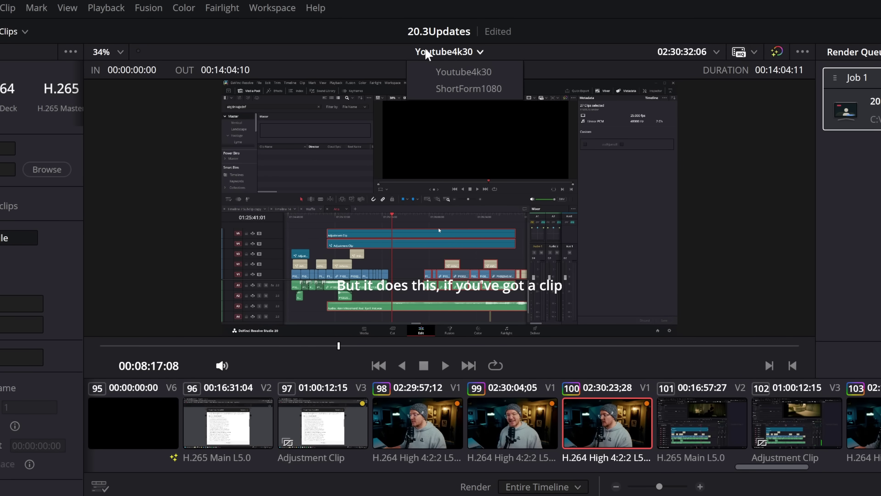
pyautogui.click(452, 91)
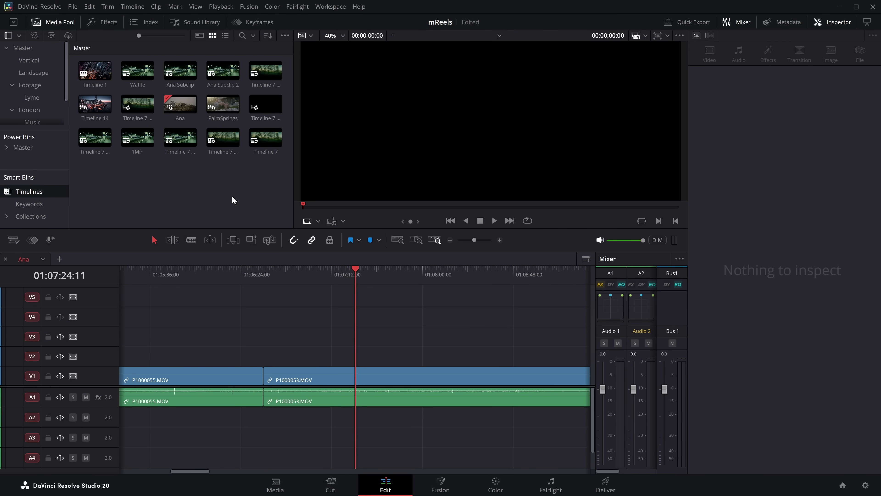
# Step: Queue the Waffle timeline directly from the media pool with the Youtube30 preset, exporting as Waffle05-12-2025.mov into the QuickWins folder
pyautogui.moveTo(269, 178); pyautogui.dragTo(88, 59)
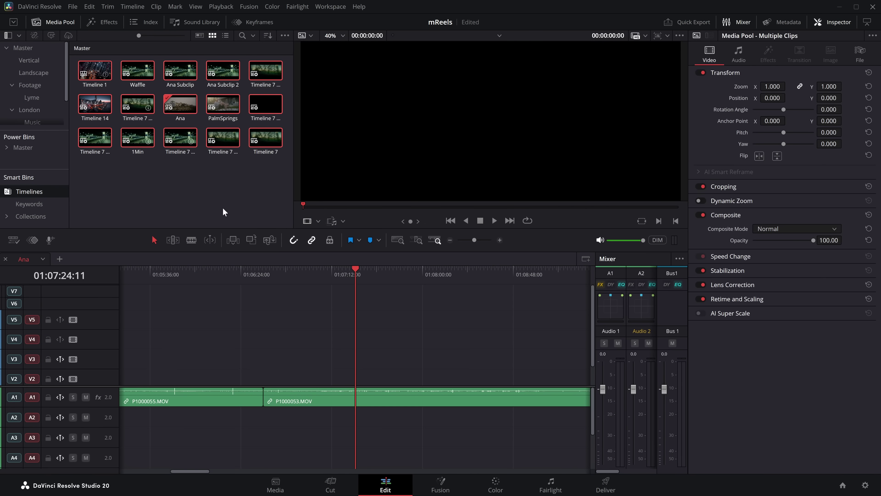
pyautogui.click(235, 195)
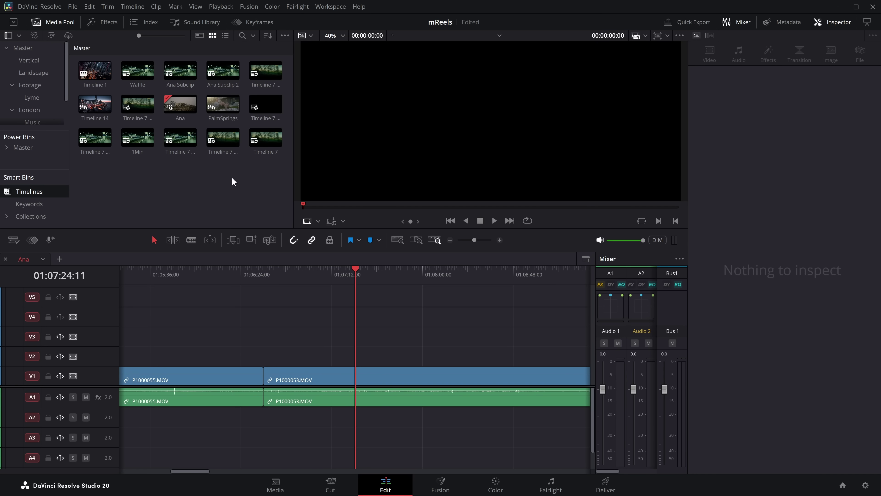
pyautogui.click(136, 70)
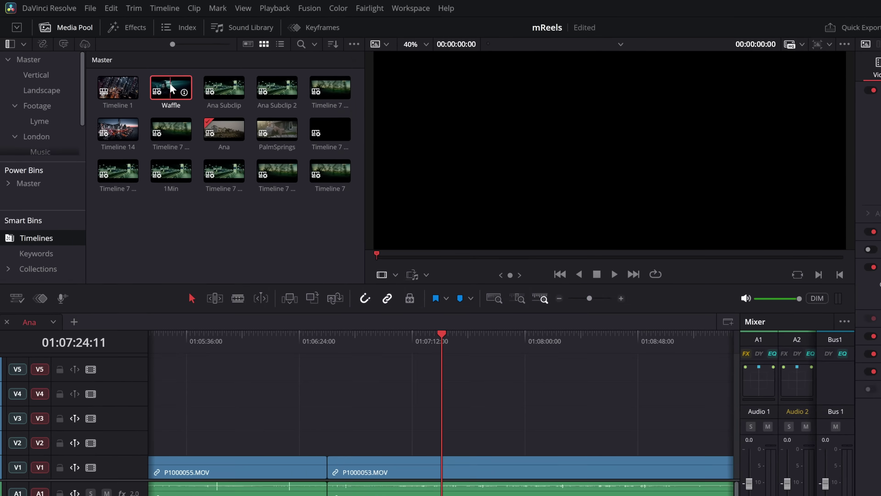
pyautogui.rightClick(166, 89)
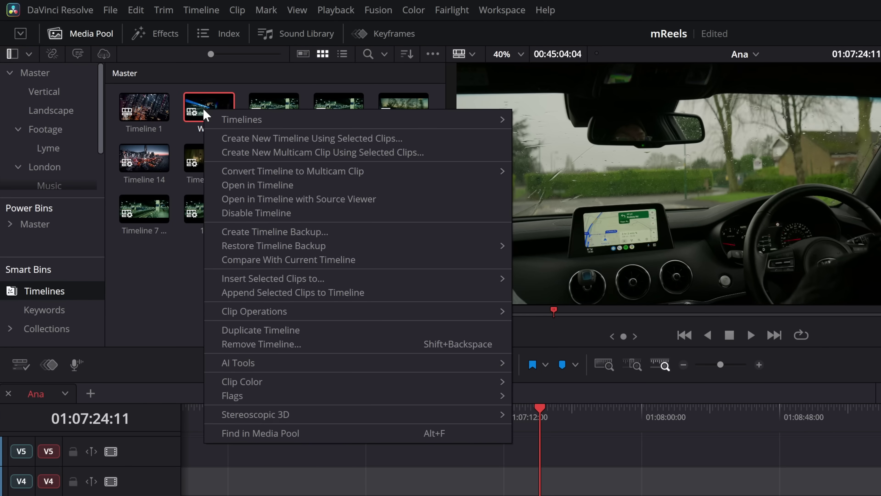
pyautogui.moveTo(259, 122)
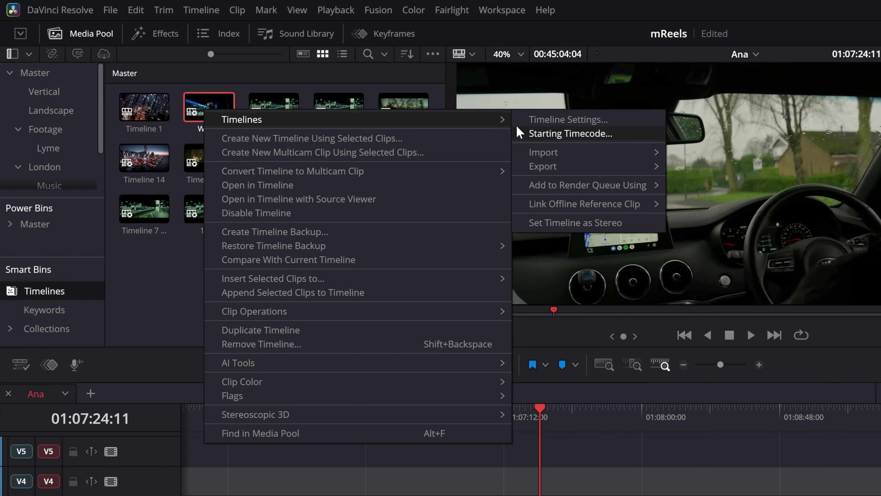
pyautogui.moveTo(552, 186)
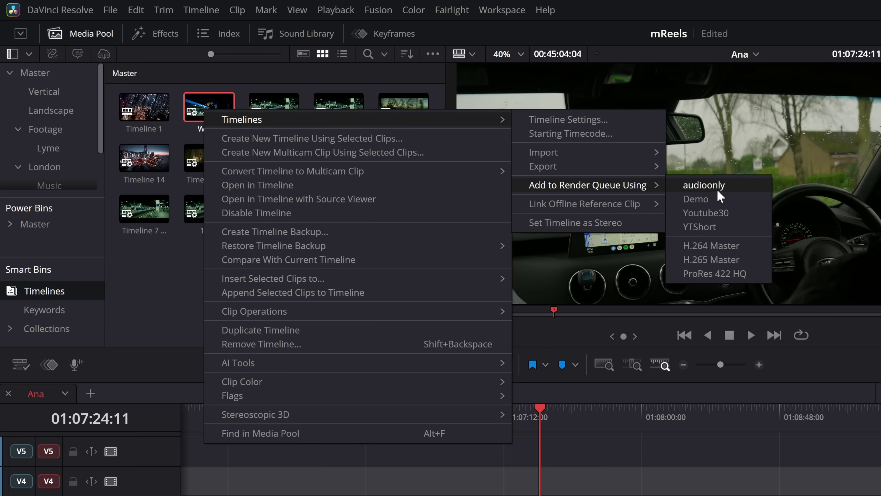
pyautogui.click(703, 214)
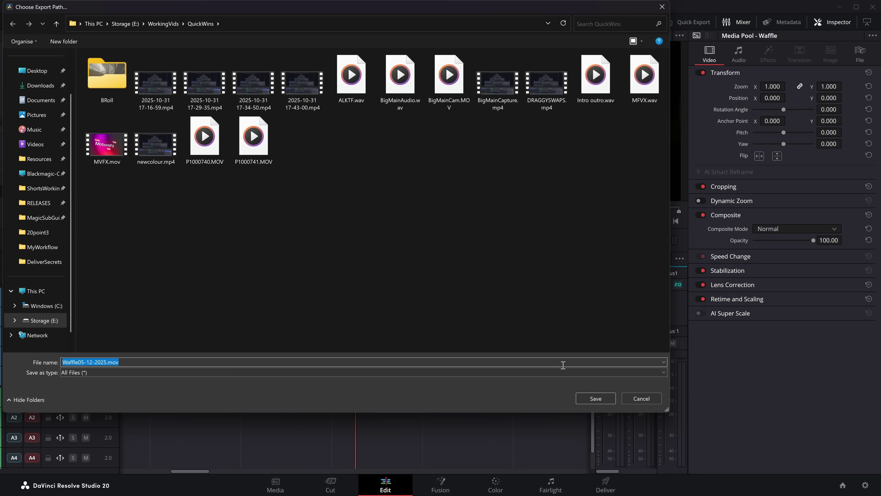
pyautogui.click(596, 398)
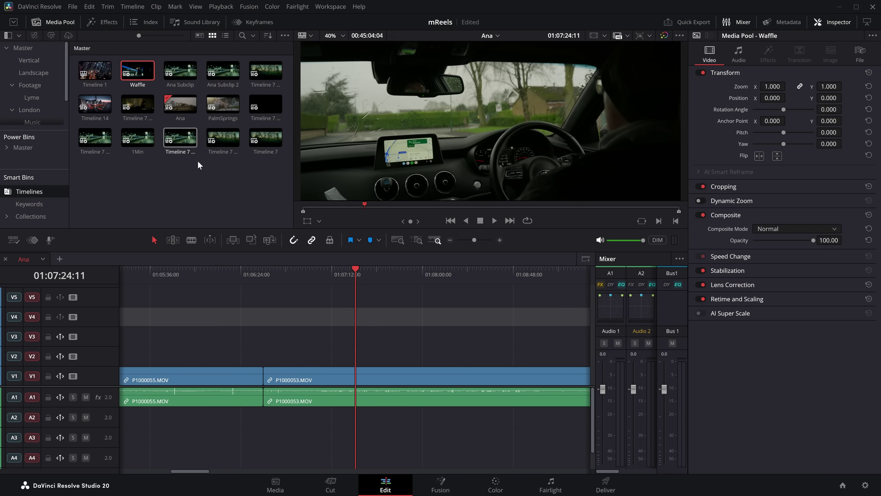
# Step: Go to the Deliver page and make the render queue show the jobs of all projects
pyautogui.click(599, 488)
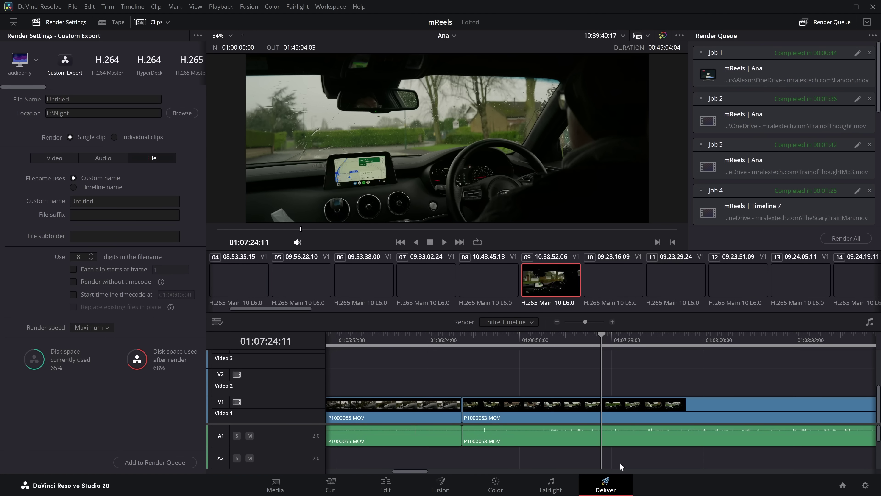
pyautogui.click(798, 202)
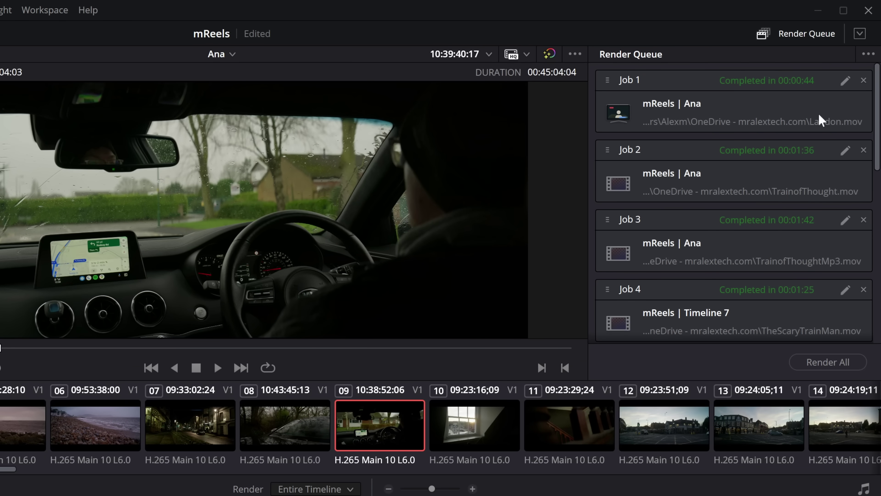
pyautogui.click(869, 55)
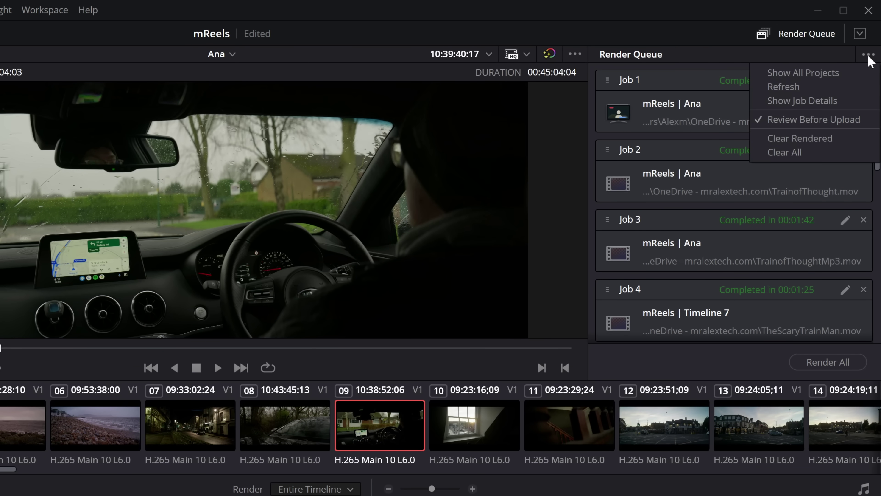
pyautogui.click(778, 75)
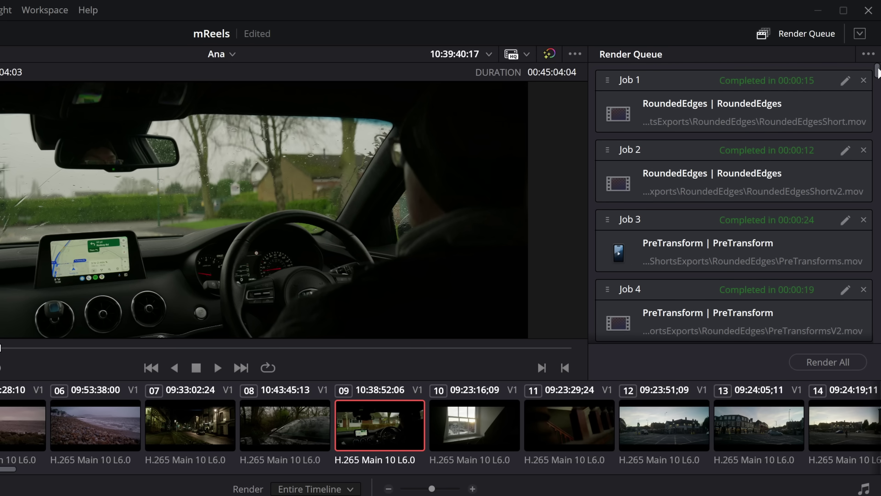
# Step: Look through the all-projects render queue down to its newest jobs and clear all jobs from it
pyautogui.moveTo(878, 71); pyautogui.dragTo(876, 184)
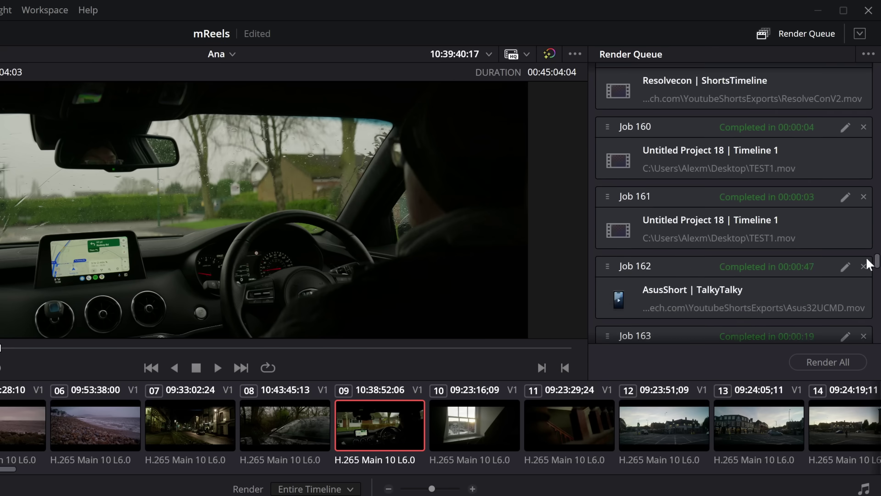
pyautogui.scroll(-20, 869, 264)
pyautogui.scroll(20, 867, 312)
pyautogui.scroll(15, 733, 203)
pyautogui.scroll(-20, 734, 203)
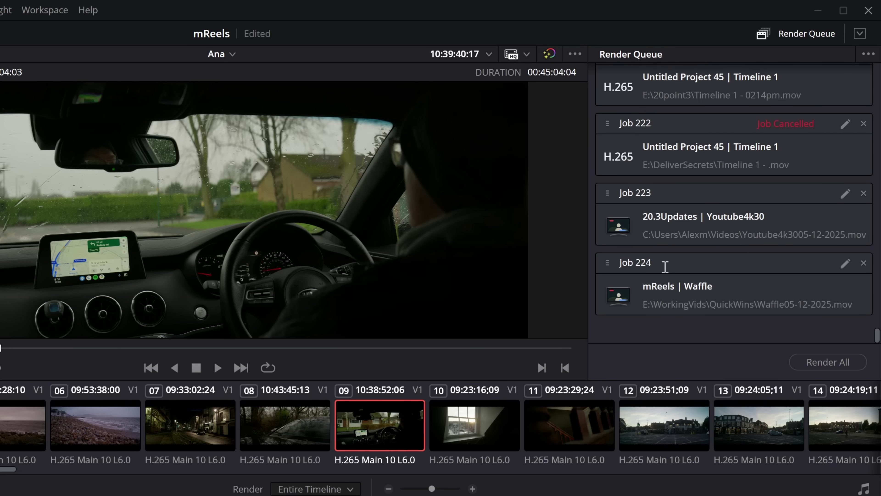
pyautogui.click(866, 58)
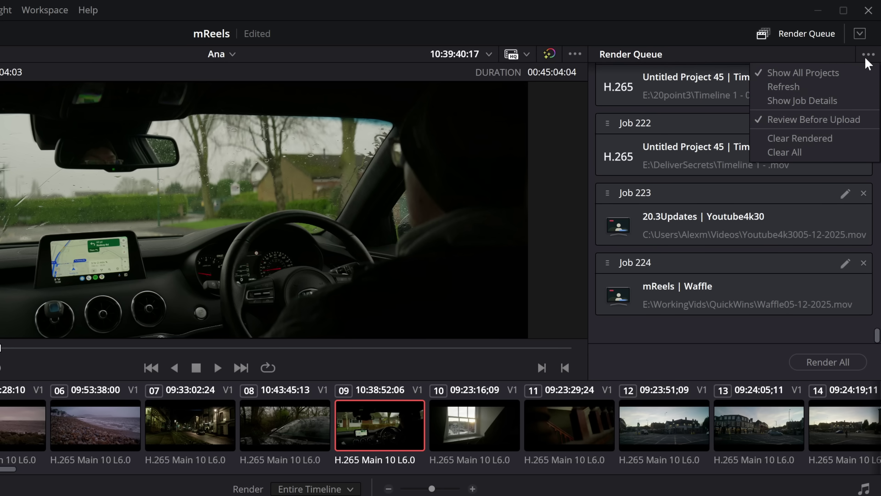
pyautogui.click(801, 154)
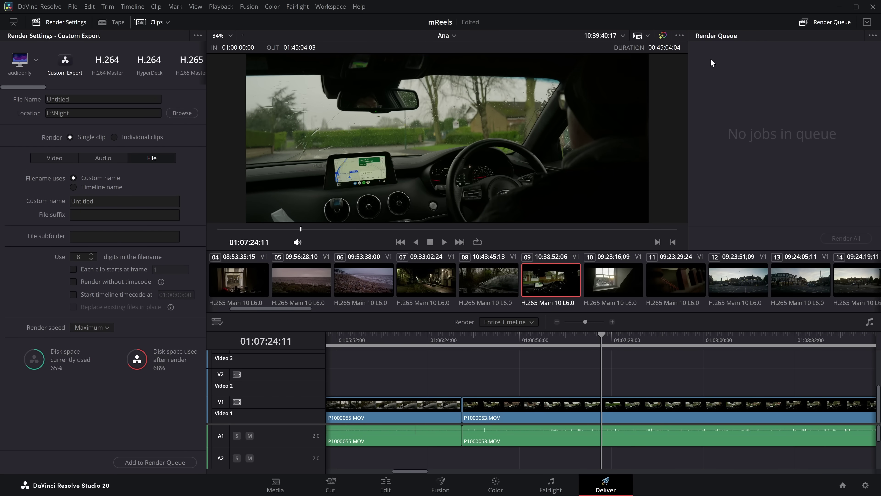
# Step: Return to the Edit page and add the Waffle timeline to the render queue using Youtube30, as Waffle05-12-2025.mov in QuickWins
pyautogui.click(385, 484)
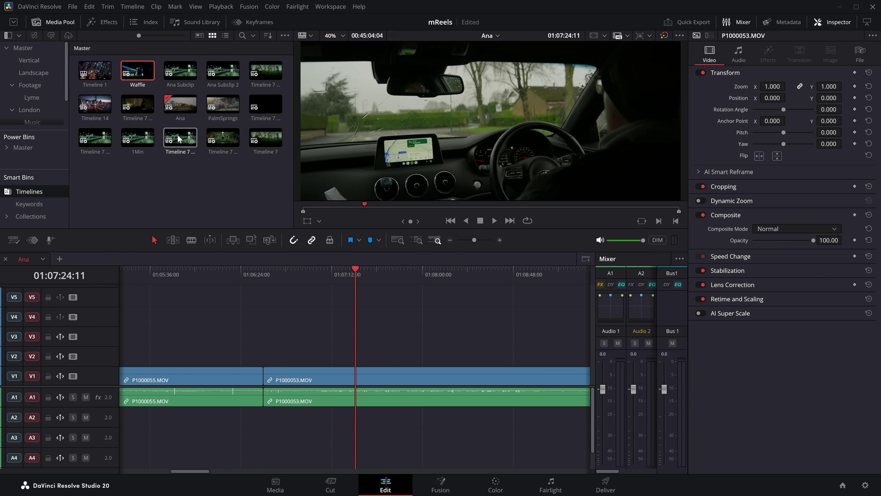
pyautogui.rightClick(132, 72)
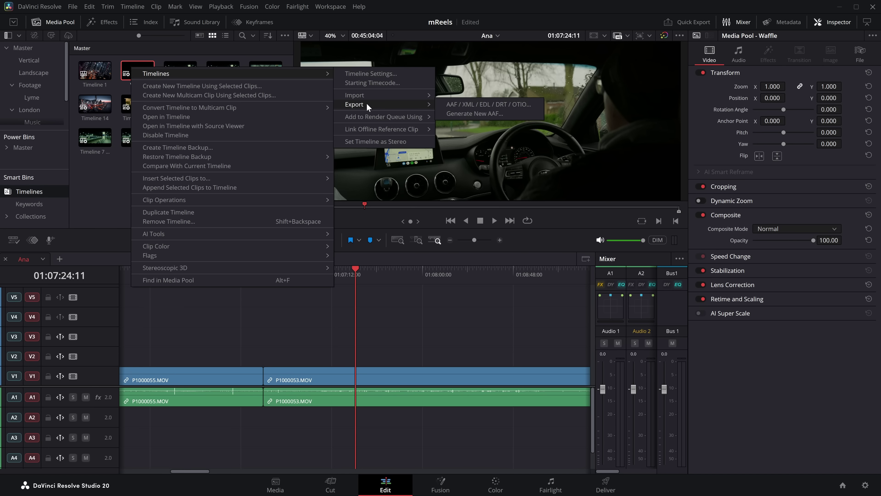
pyautogui.moveTo(364, 118)
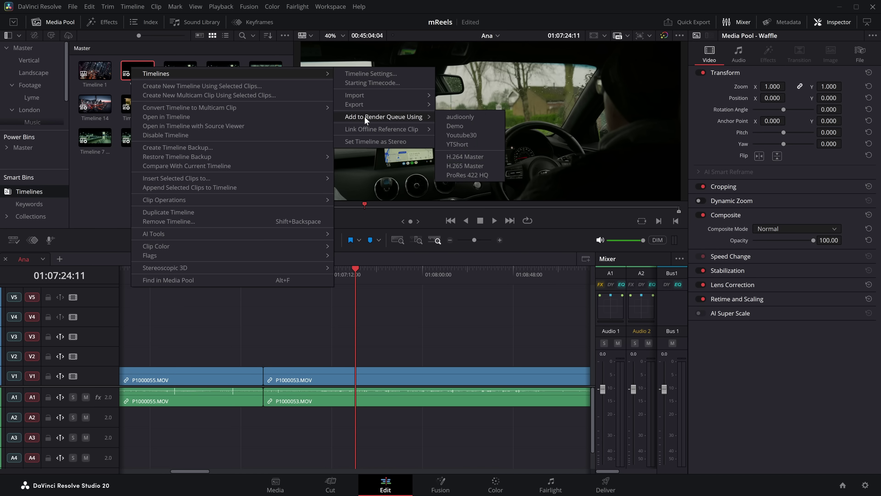
pyautogui.click(469, 135)
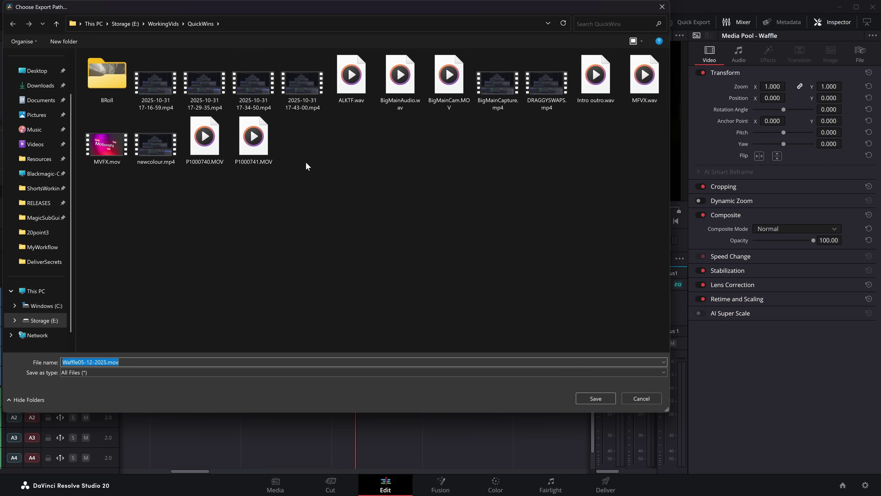
pyautogui.click(600, 399)
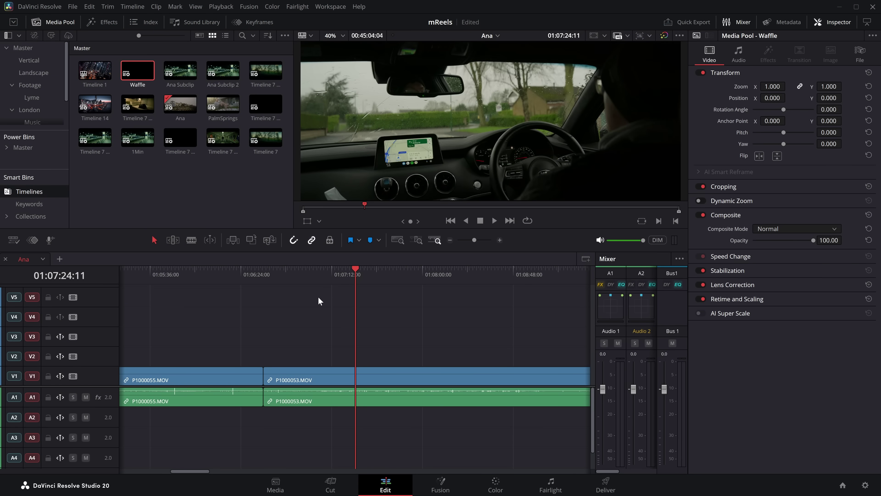
# Step: Open the MyWorkflow project and queue its Youtube4k30 timeline with the Youtube30 preset as Youtube4k3005-12-2025.mov in the QuickWins folder
pyautogui.click(843, 485)
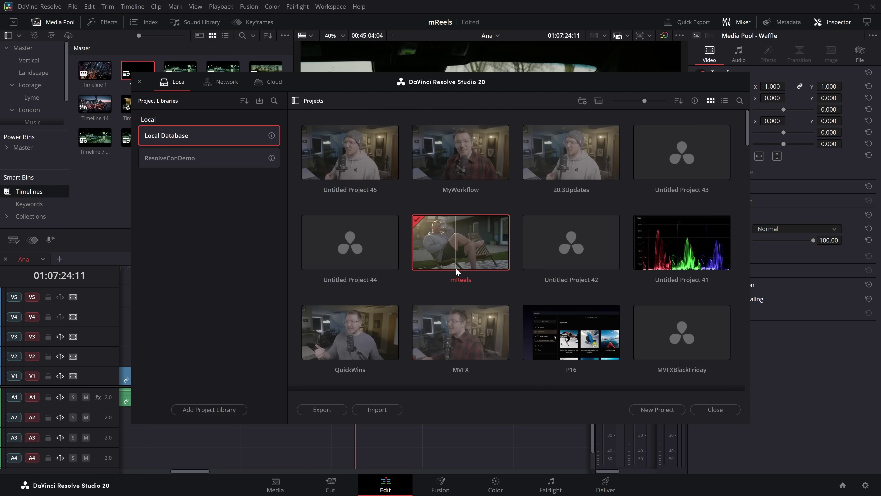
pyautogui.doubleClick(456, 161)
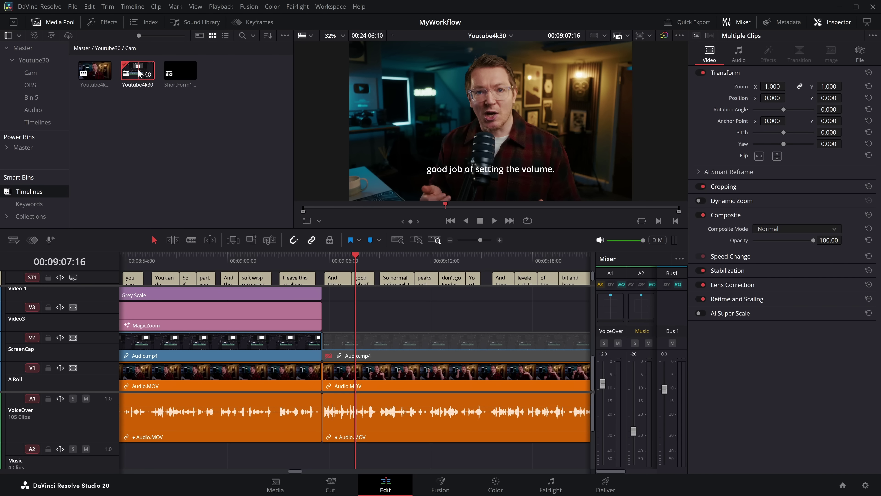
pyautogui.click(136, 71)
pyautogui.rightClick(136, 71)
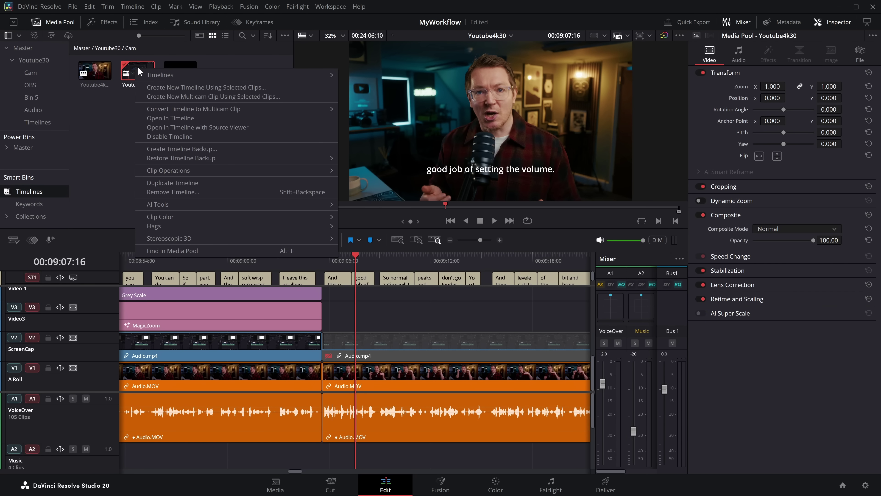
pyautogui.moveTo(242, 75)
pyautogui.moveTo(390, 118)
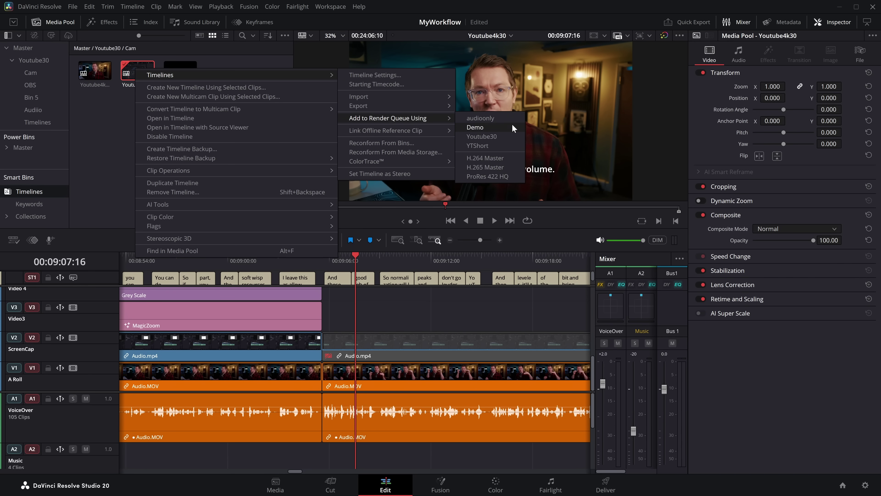
pyautogui.click(489, 136)
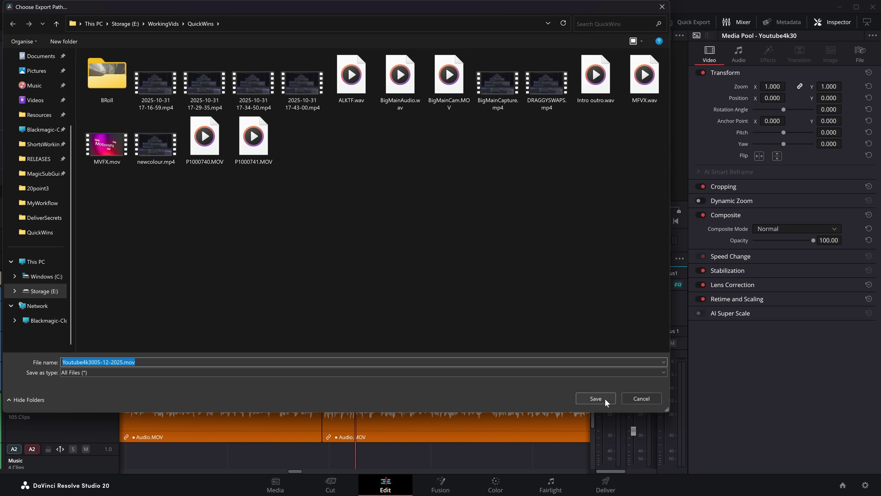
pyautogui.click(605, 401)
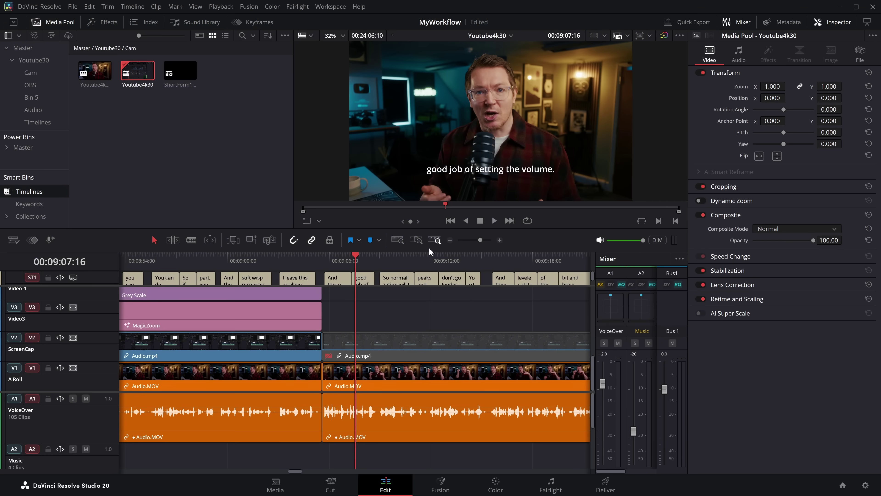
# Step: On the Deliver page, limit the render queue to the current project, and switch it back to showing all projects
pyautogui.click(605, 483)
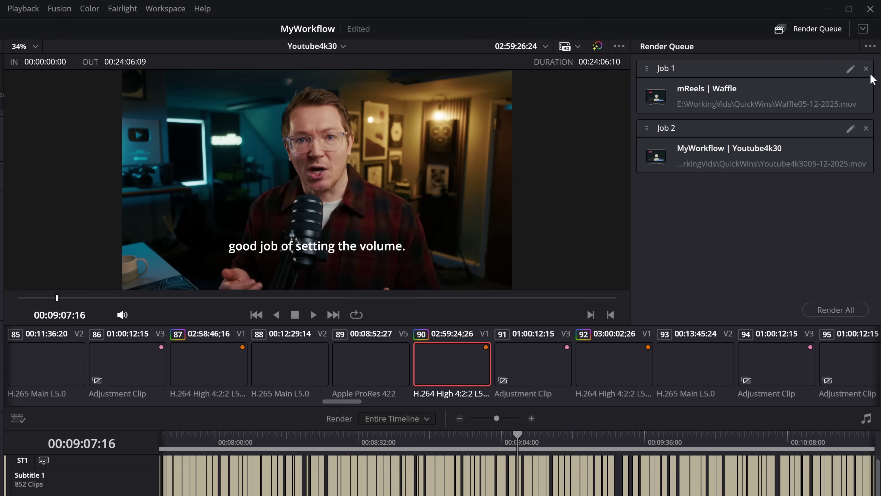
pyautogui.click(874, 36)
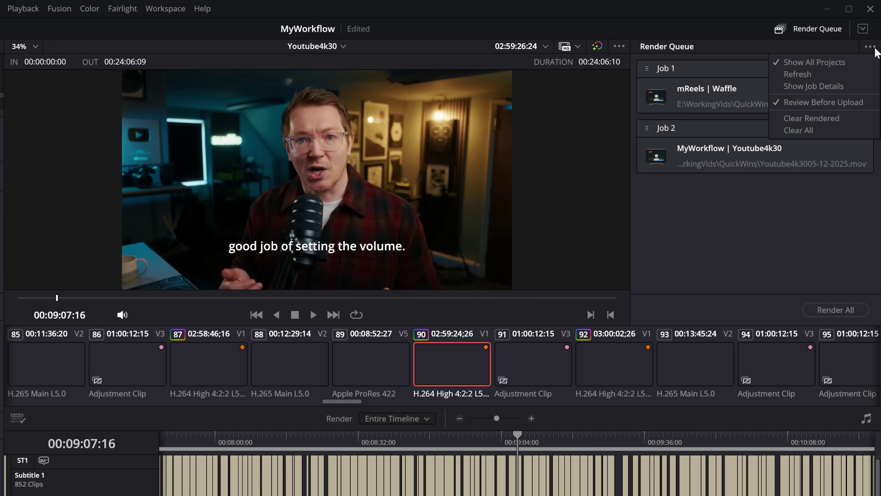
pyautogui.click(816, 63)
pyautogui.click(871, 47)
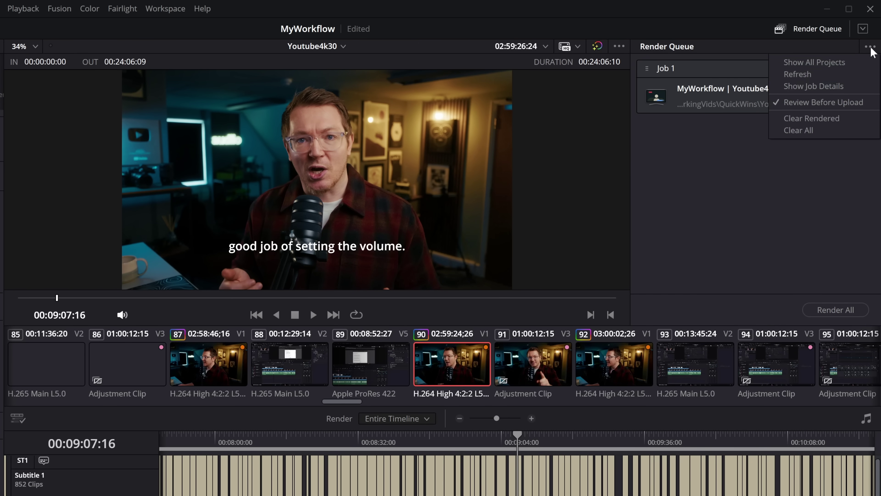
pyautogui.click(808, 64)
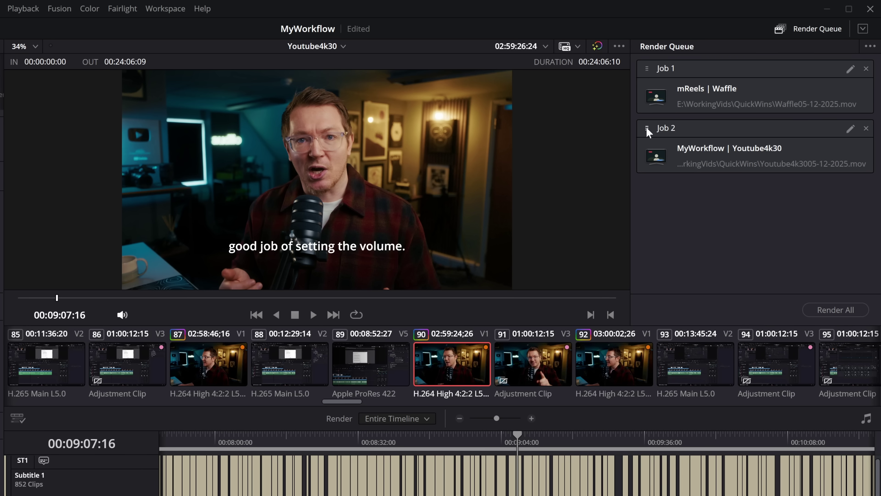
# Step: Move the MyWorkflow Youtube4k30 job above the mReels Waffle job in the render queue, and try selecting the jobs together and individually
pyautogui.moveTo(647, 128); pyautogui.dragTo(645, 72)
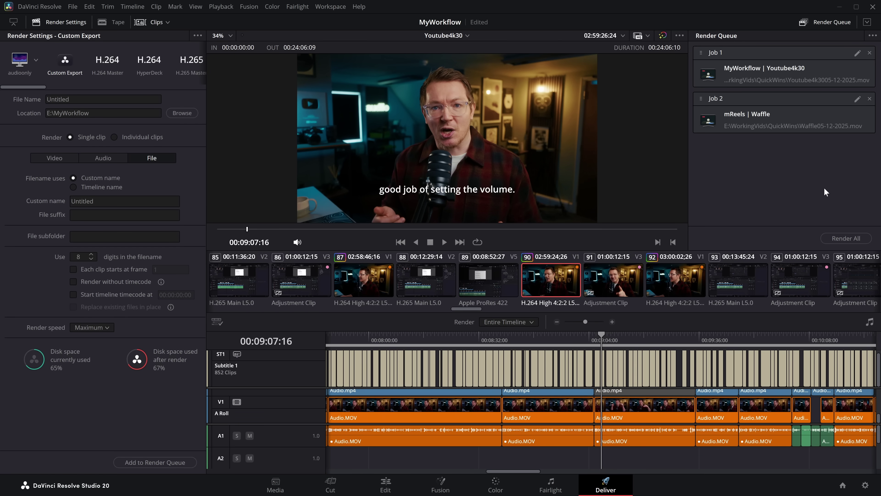
pyautogui.moveTo(821, 185); pyautogui.dragTo(724, 49)
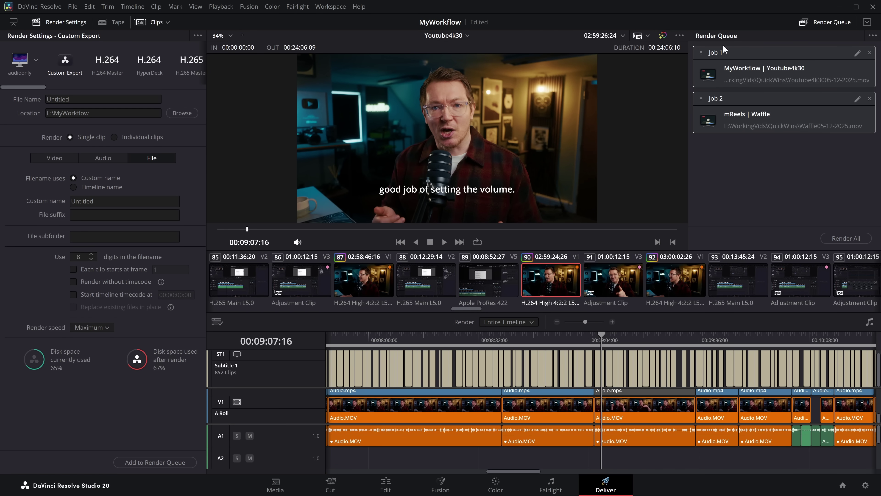
pyautogui.click(714, 144)
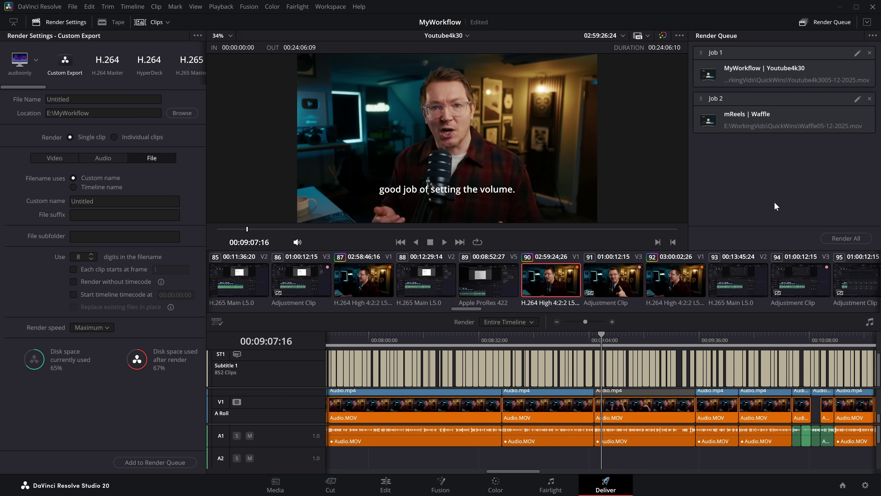
pyautogui.click(772, 125)
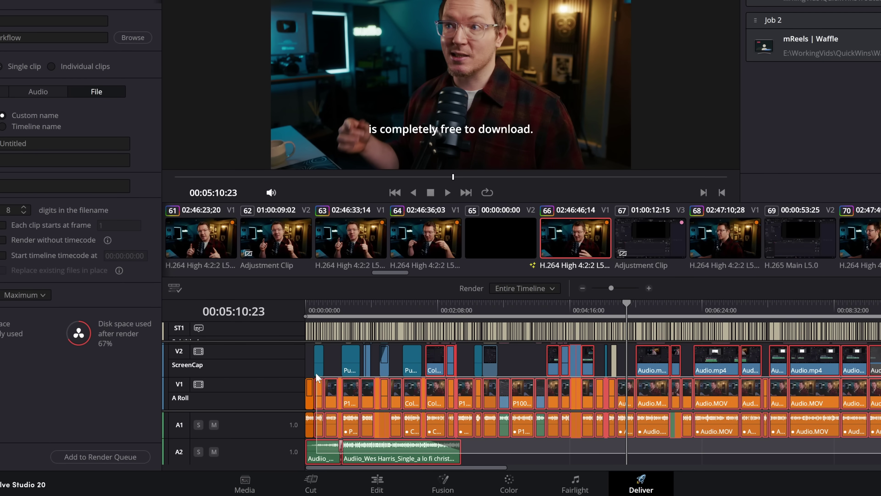
# Step: Set an in/out range from 00:02:35:07 to 00:05:10:23 on the timeline and queue it as Youtube4k30.mov in E:\MyWorkflow
pyautogui.scroll(-5, 423, 388)
pyautogui.click(511, 373)
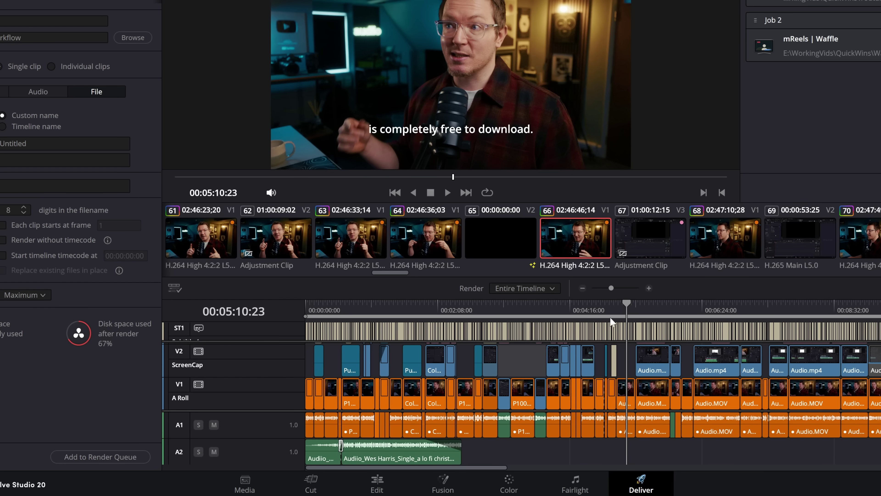
pyautogui.moveTo(630, 306); pyautogui.dragTo(465, 303)
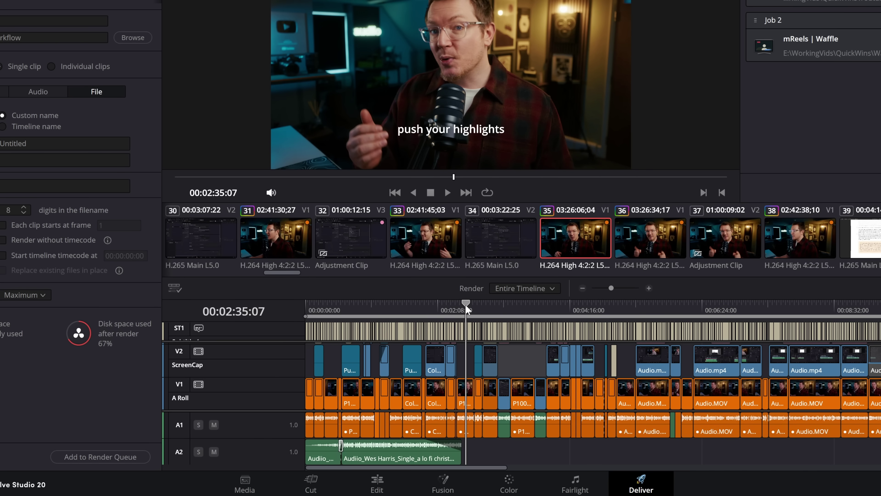
pyautogui.press('i')
pyautogui.moveTo(466, 304); pyautogui.dragTo(626, 313)
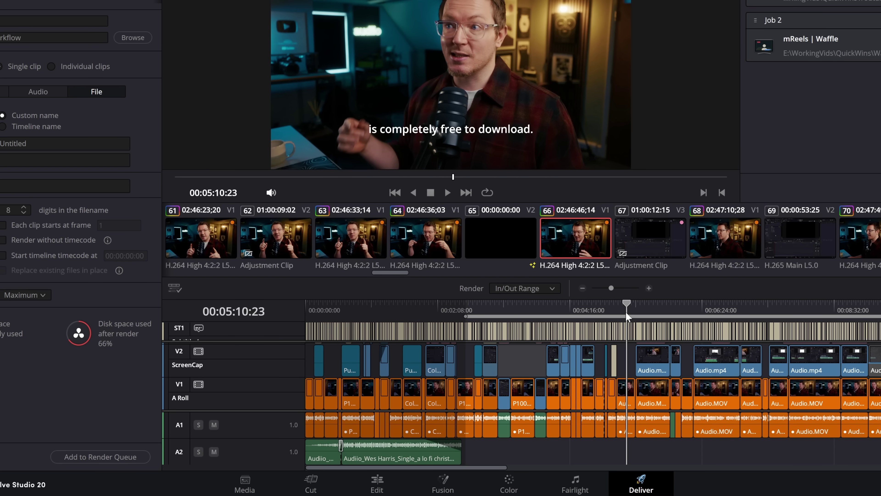
pyautogui.press('o')
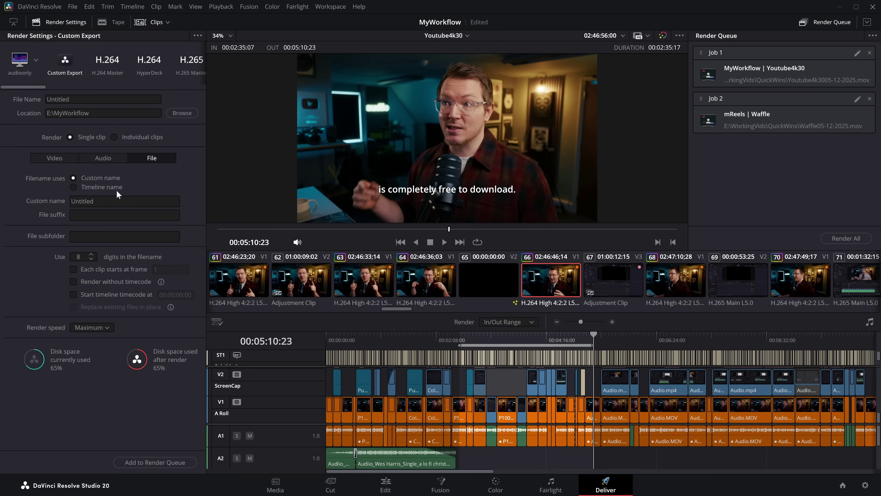
pyautogui.click(141, 463)
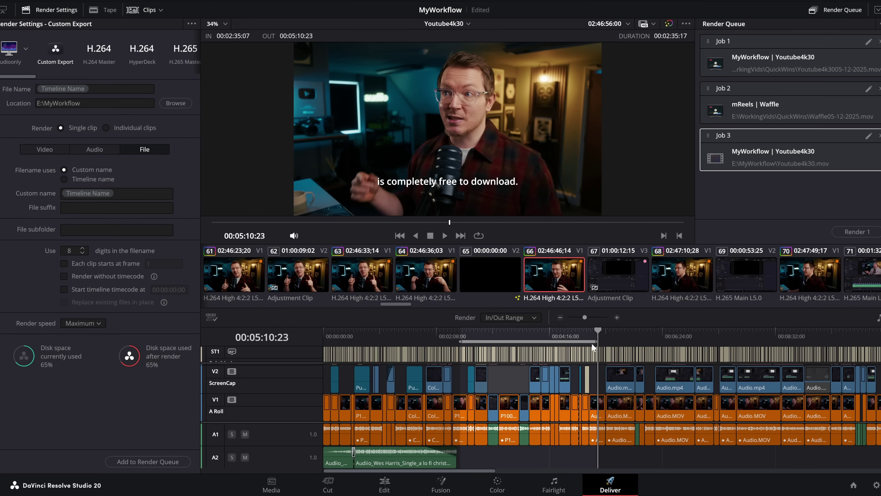
# Step: Replace the render range with 00:01:56:07 to 00:04:52:13, and set the render extent back to Entire Timeline
pyautogui.moveTo(423, 336); pyautogui.dragTo(425, 336)
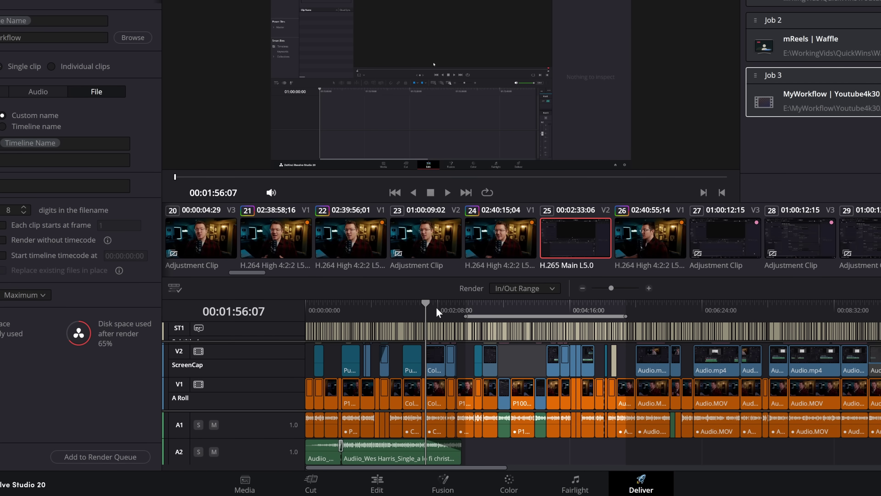
pyautogui.hotkey('alt', 'x')
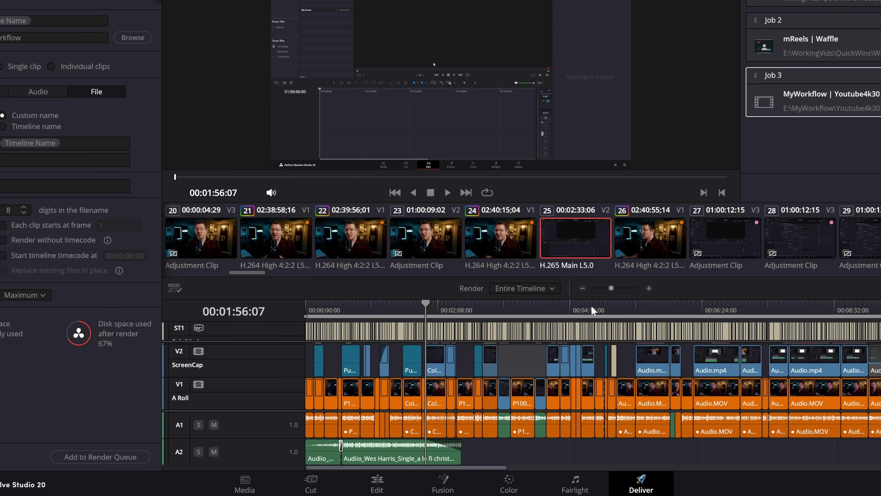
pyautogui.click(526, 292)
pyautogui.click(517, 318)
pyautogui.hotkey('ctrl', 'z')
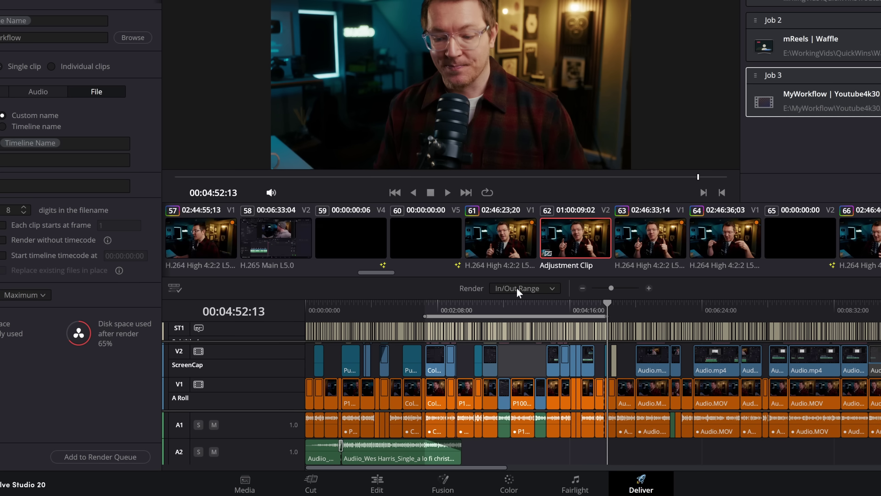
pyautogui.click(514, 288)
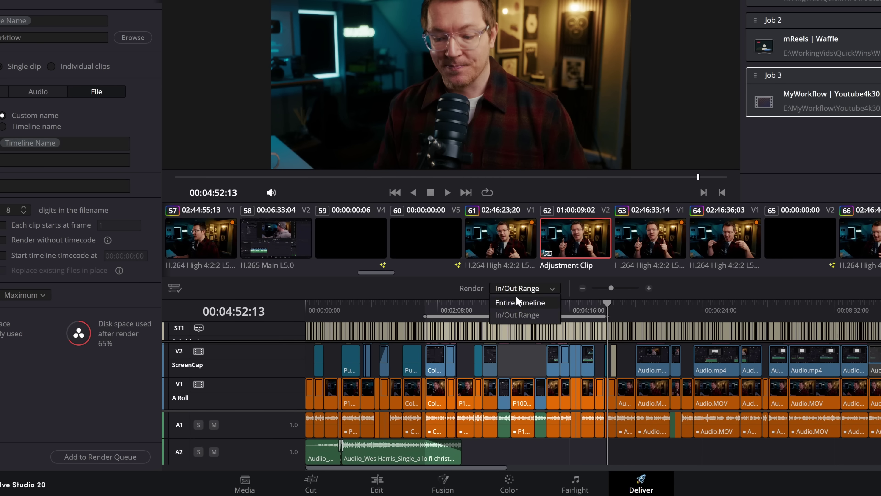
pyautogui.click(520, 302)
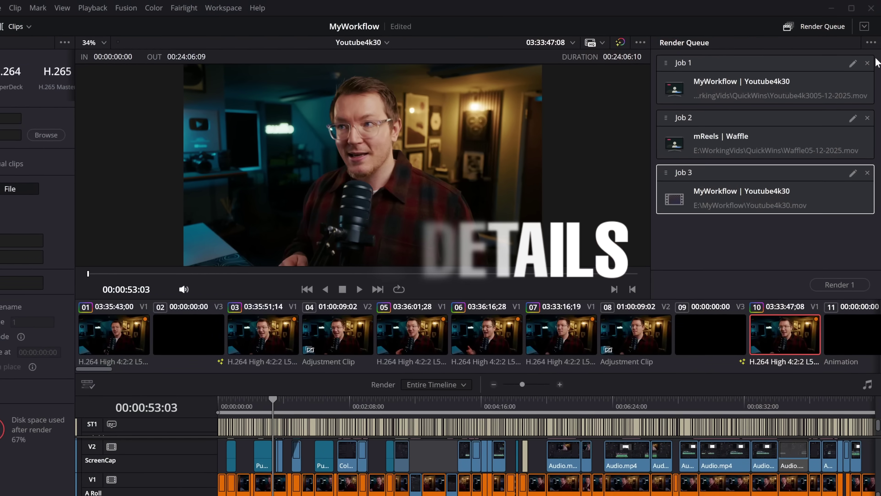
# Step: Show the job details for every job in the render queue
pyautogui.click(870, 43)
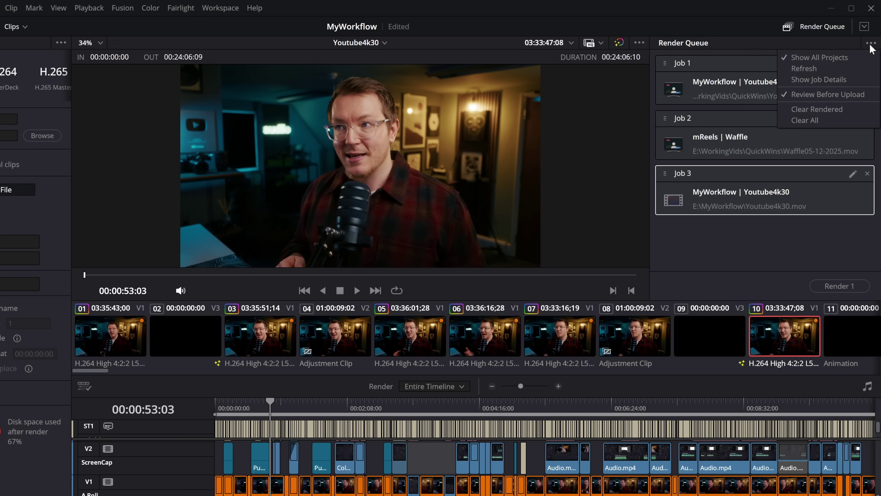
pyautogui.click(826, 80)
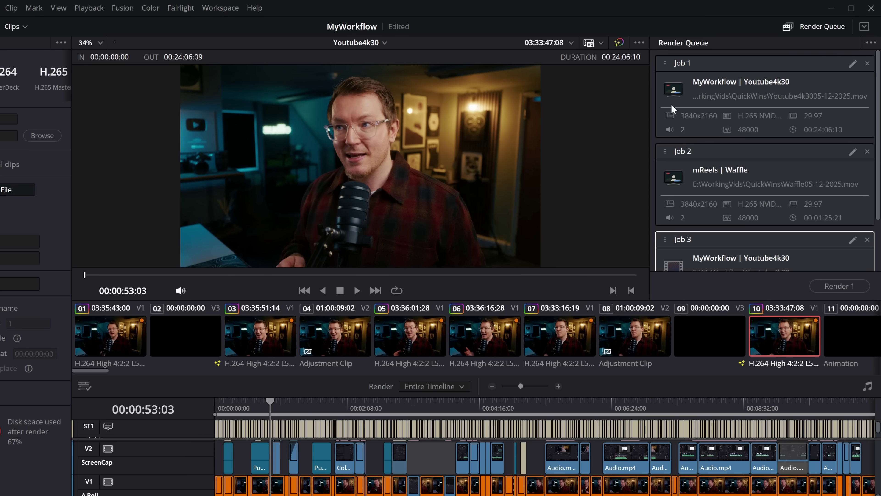
pyautogui.click(724, 116)
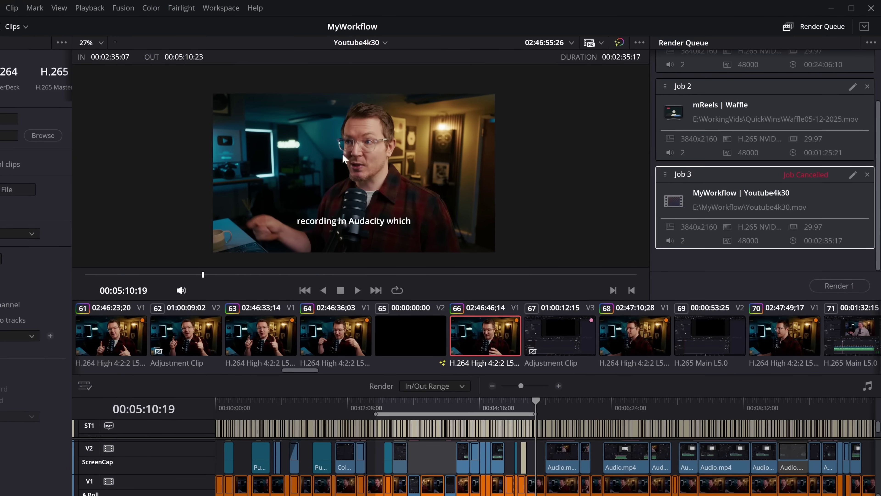
# Step: Set the viewer's Updates During Renders to On and start rendering Job 3
pyautogui.click(639, 43)
pyautogui.moveTo(660, 85)
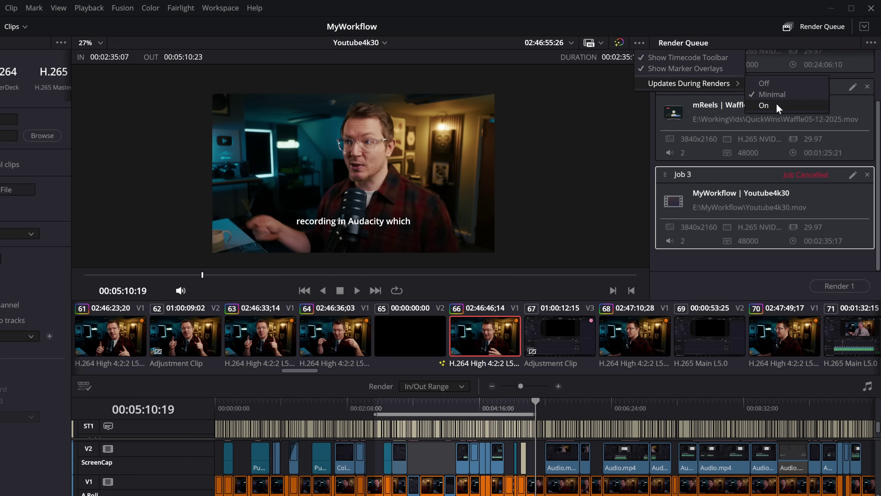
pyautogui.click(765, 106)
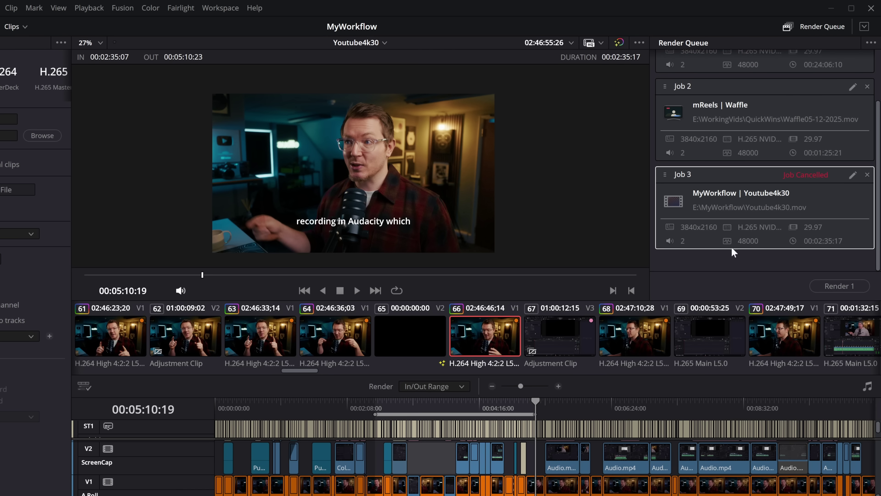
pyautogui.click(839, 288)
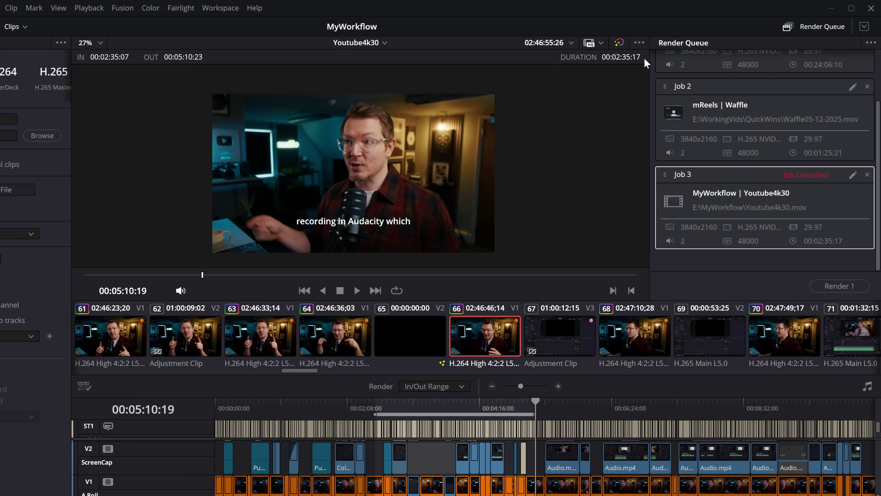
# Step: Set Updates During Renders to Minimal, and stop the render of Job 3 partway through
pyautogui.click(639, 43)
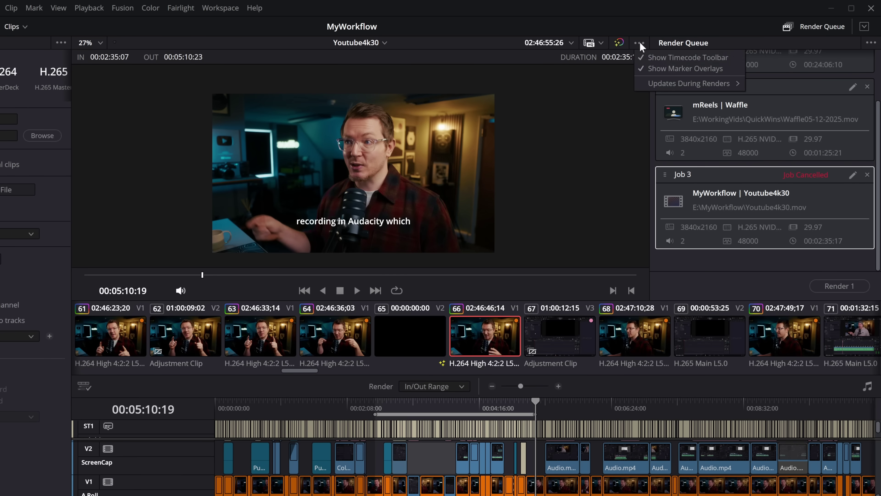
pyautogui.moveTo(665, 84)
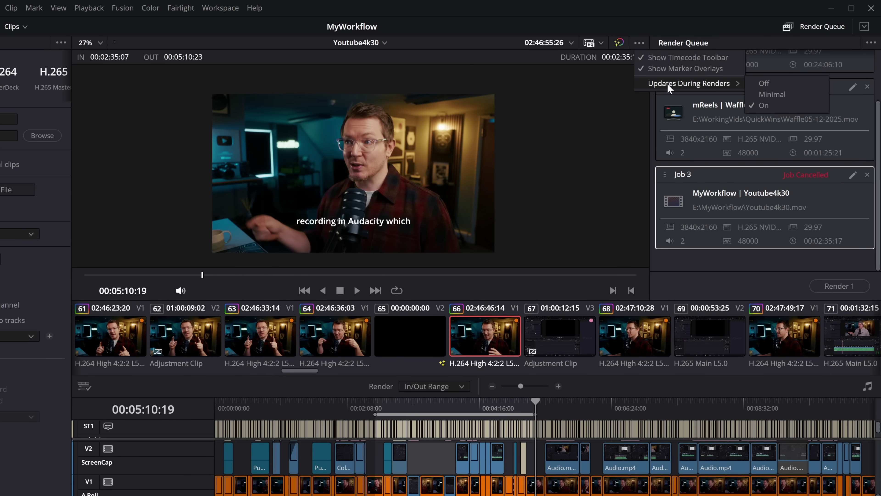
pyautogui.click(783, 92)
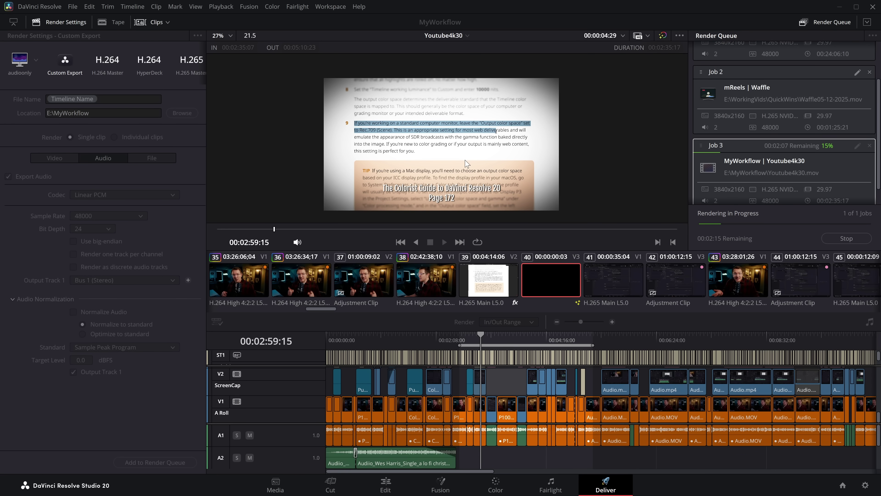
pyautogui.click(830, 238)
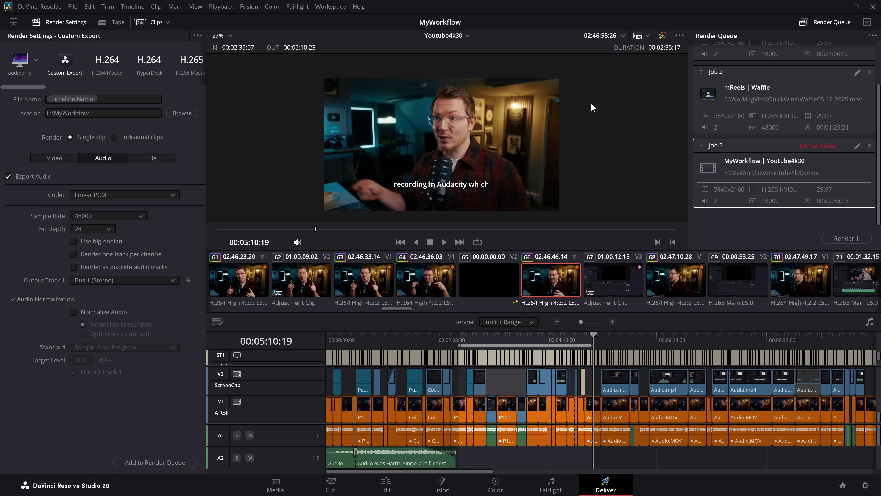
# Step: Set the viewer's Updates During Renders to Off and start rendering Job 3
pyautogui.click(680, 36)
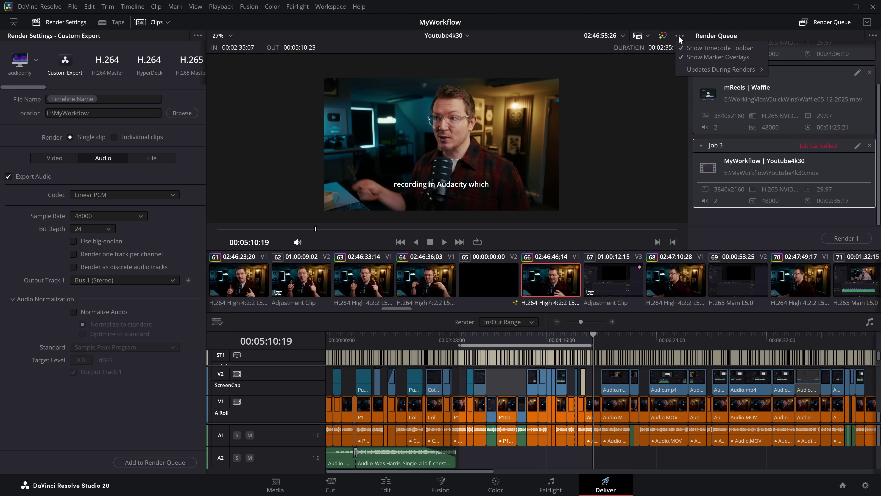
pyautogui.moveTo(702, 68)
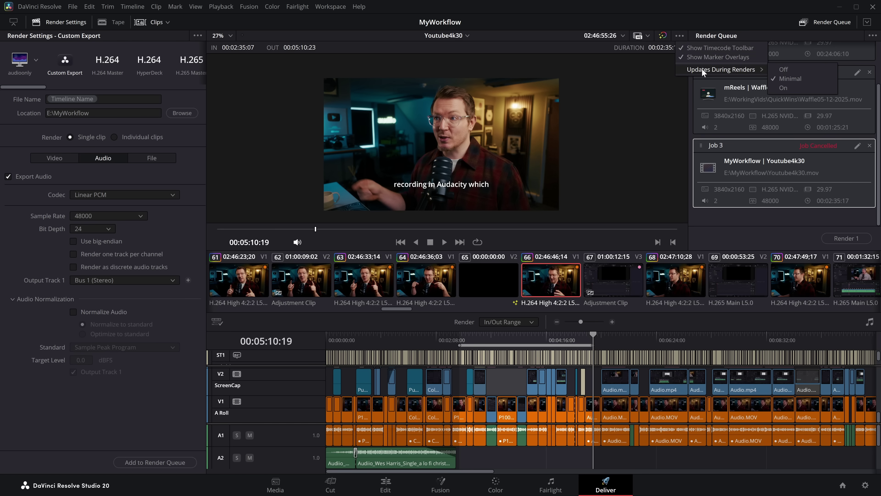
pyautogui.click(790, 70)
pyautogui.click(844, 242)
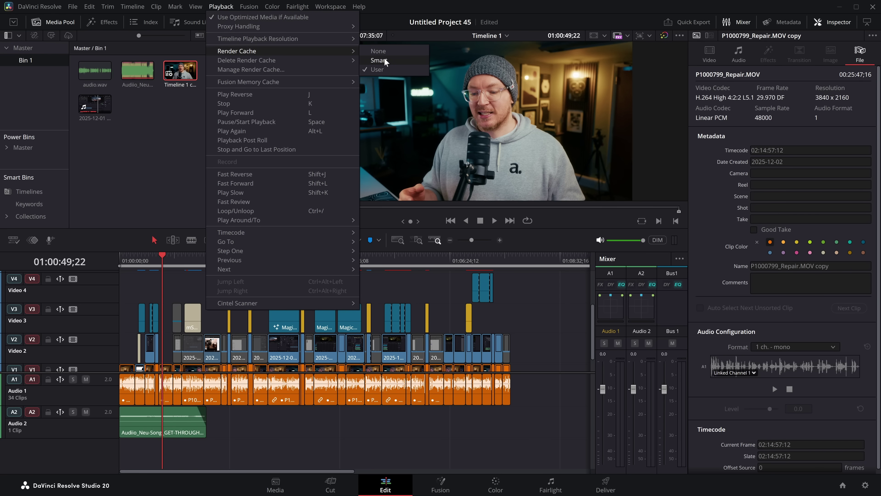
# Step: Set the render cache to Smart, and play Timeline 1 from its start to check the cache status along the timeline
pyautogui.click(380, 60)
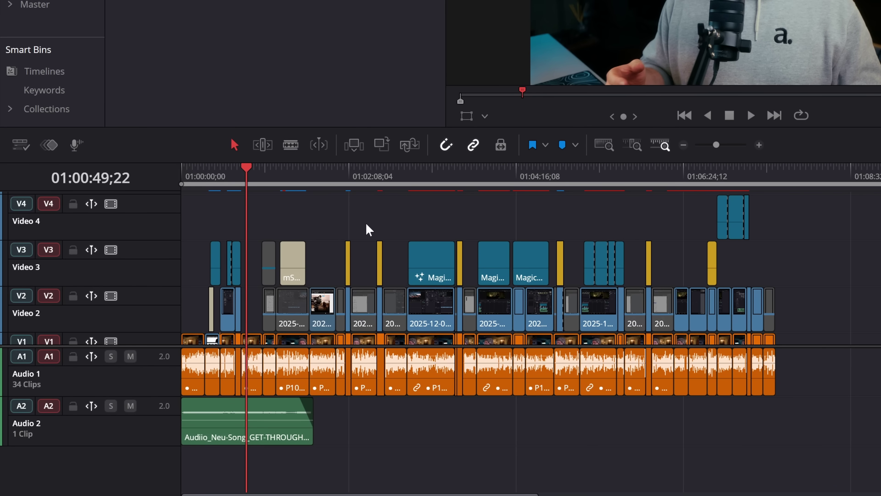
pyautogui.press('Home')
pyautogui.press('space')
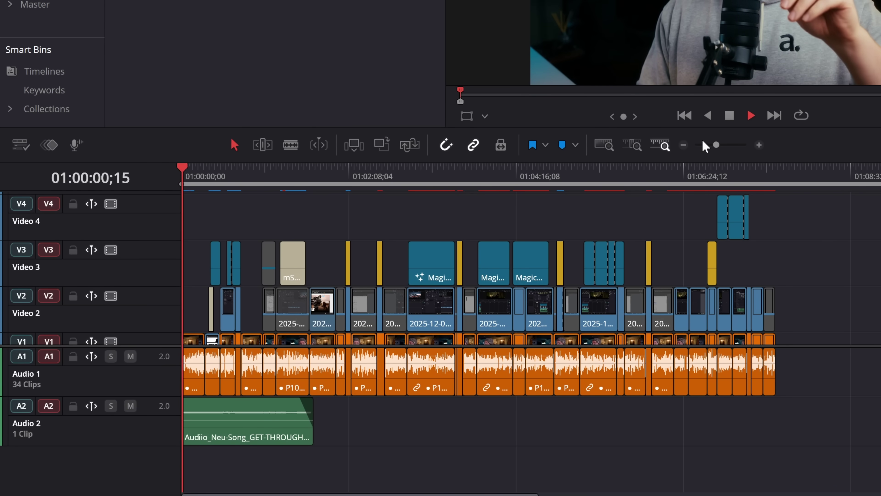
pyautogui.click(759, 145)
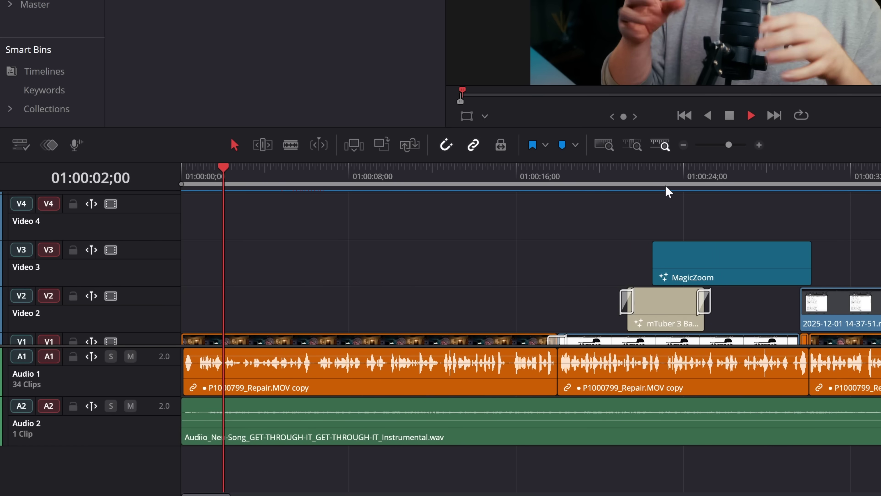
pyautogui.click(683, 145)
pyautogui.click(317, 177)
pyautogui.click(747, 176)
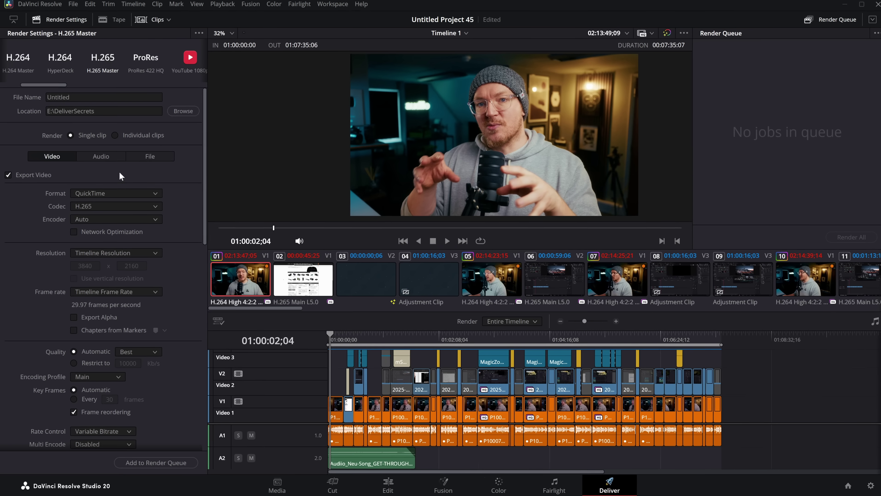
# Step: Examine the H.265 Master video render settings, including the Advanced Settings and the options for optimized media, proxy media and cached images
pyautogui.scroll(-10, 119, 171)
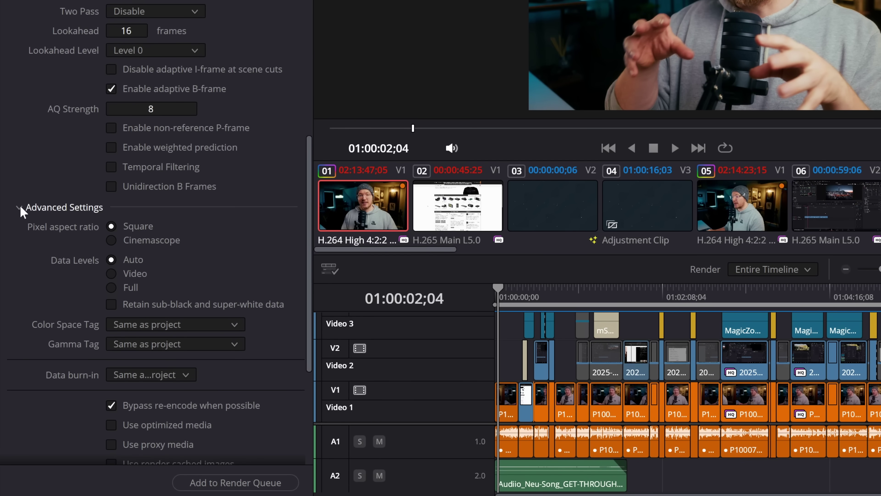
pyautogui.click(19, 207)
pyautogui.click(20, 435)
pyautogui.scroll(-2, 32, 343)
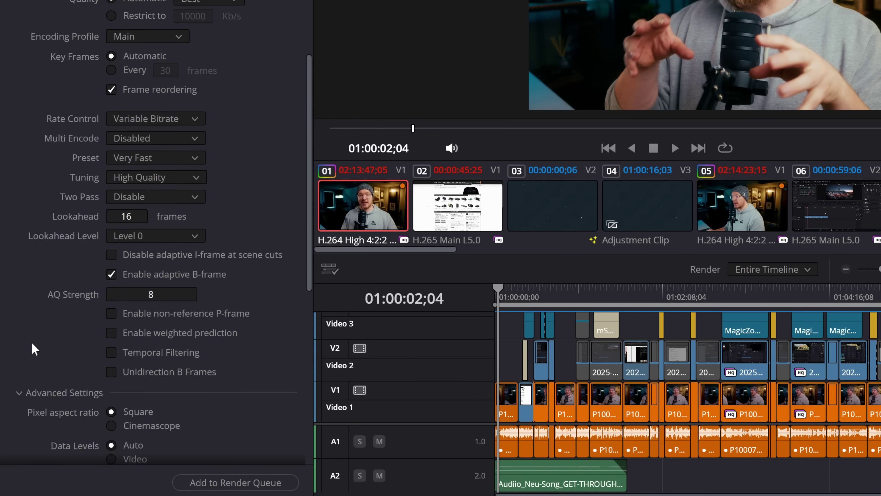
pyautogui.scroll(-4, 32, 343)
pyautogui.scroll(-5, 37, 325)
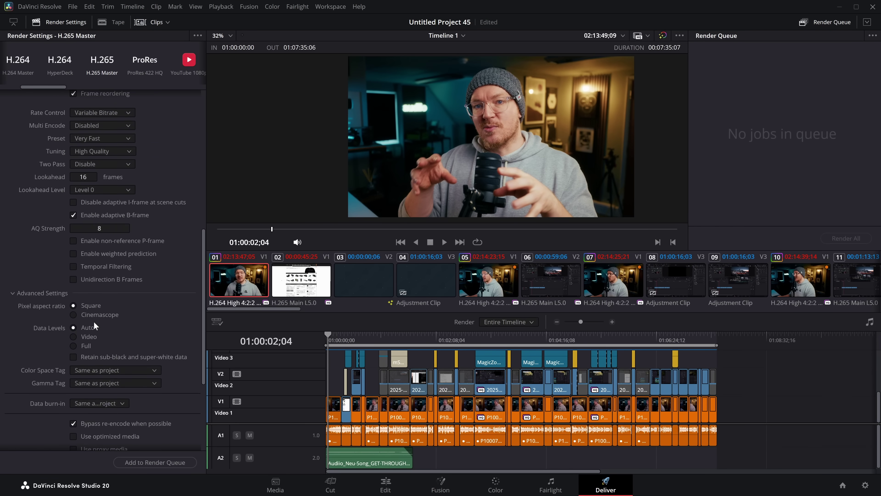
pyautogui.scroll(5, 94, 323)
pyautogui.scroll(3, 86, 169)
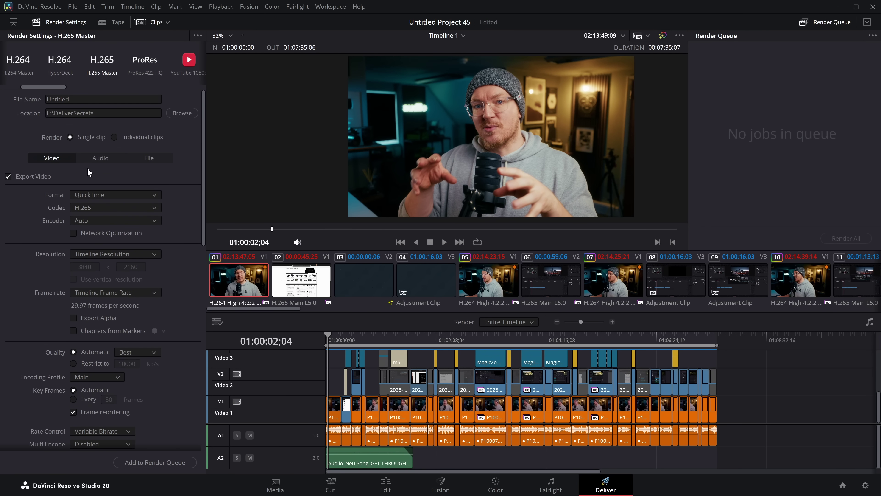
pyautogui.scroll(-6, 88, 179)
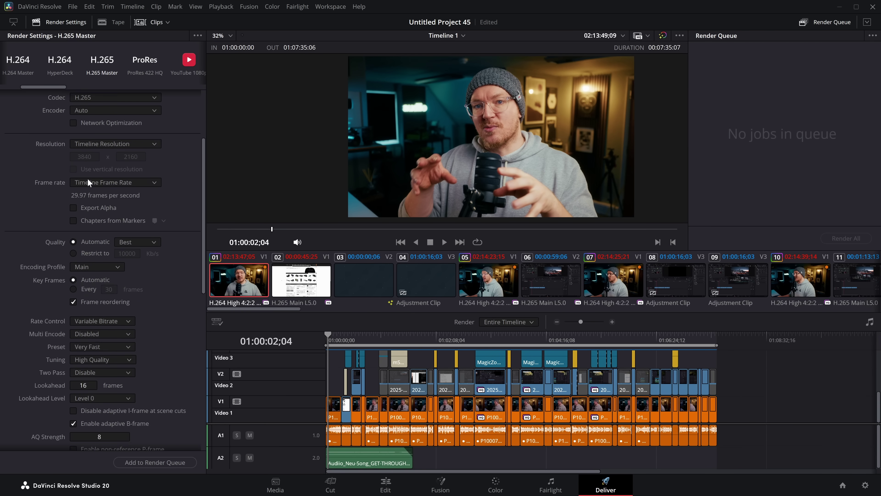
# Step: Queue and render Timeline 1 with the H.265 Master preset, and queue it again with the existing file set to be replaced
pyautogui.click(136, 463)
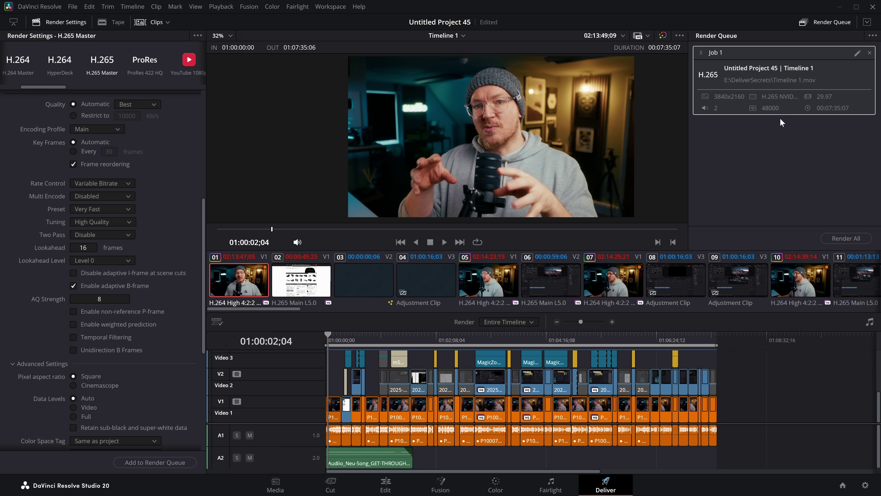
pyautogui.click(845, 240)
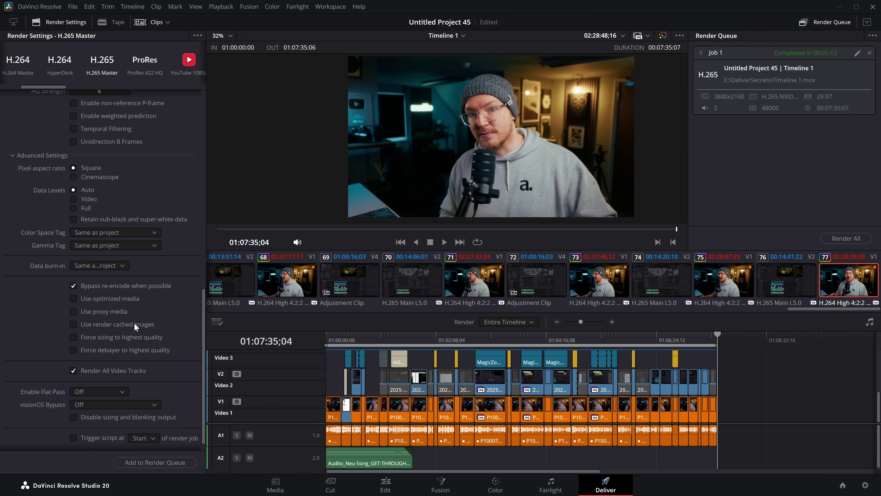
pyautogui.click(145, 462)
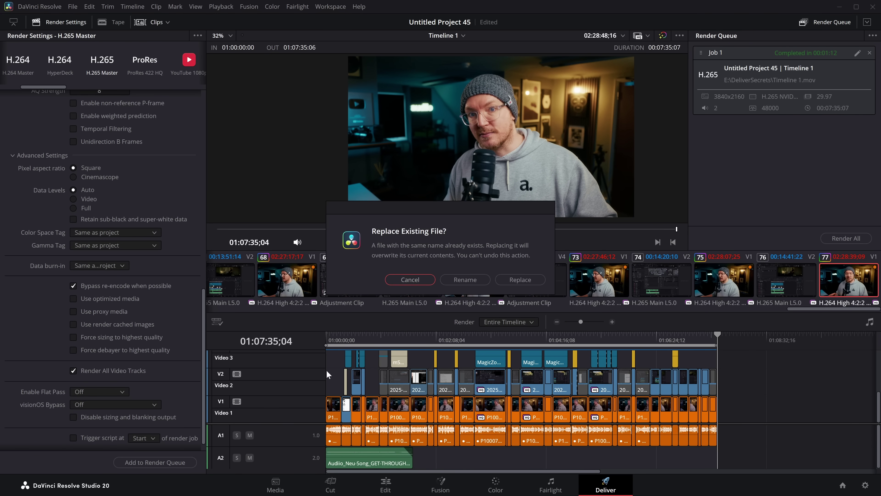
pyautogui.click(518, 282)
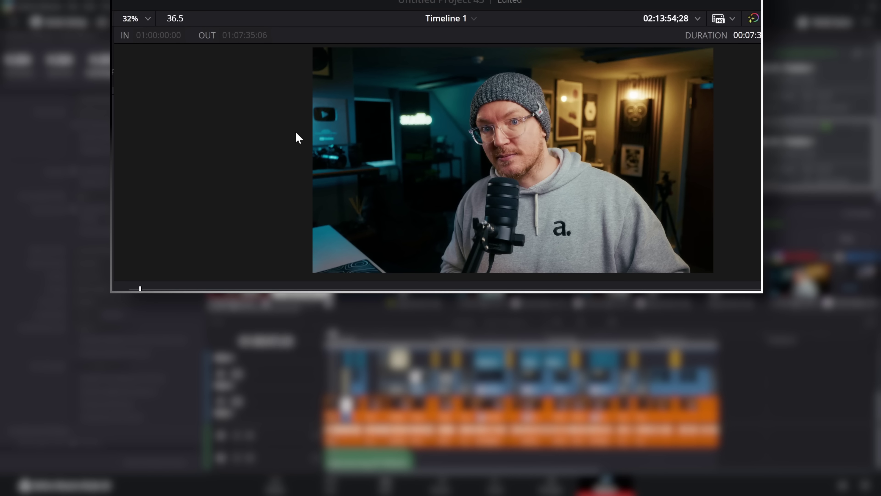